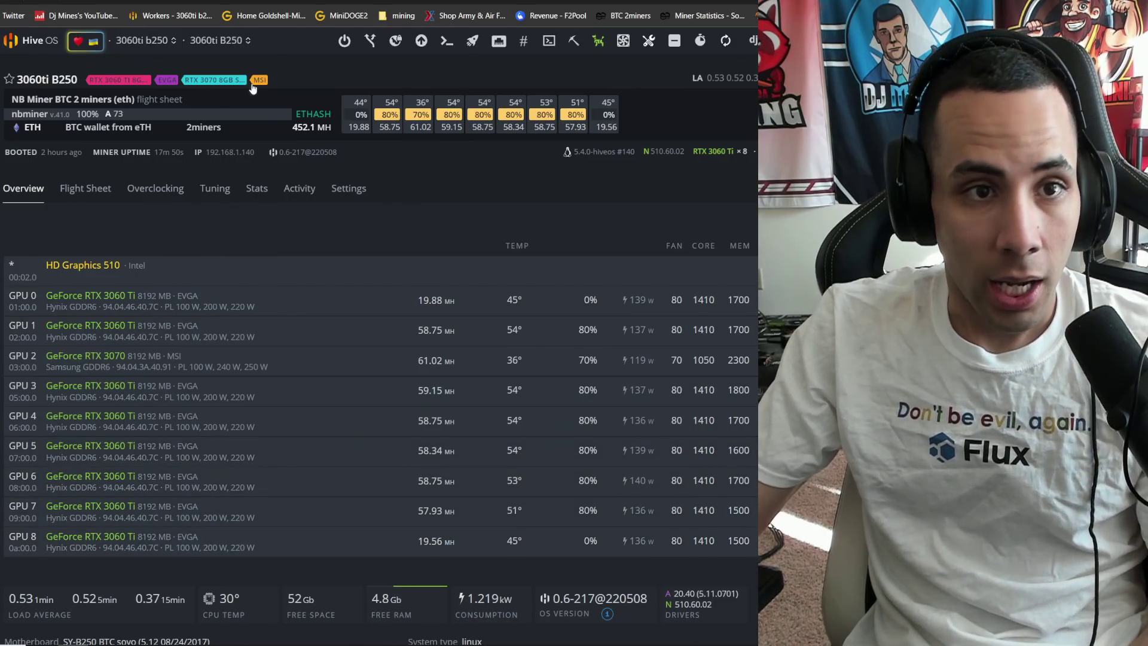
Step: Switch the worker view to the OCTOMINER 3080 rig to check its GPU stats
left_click(231, 45)
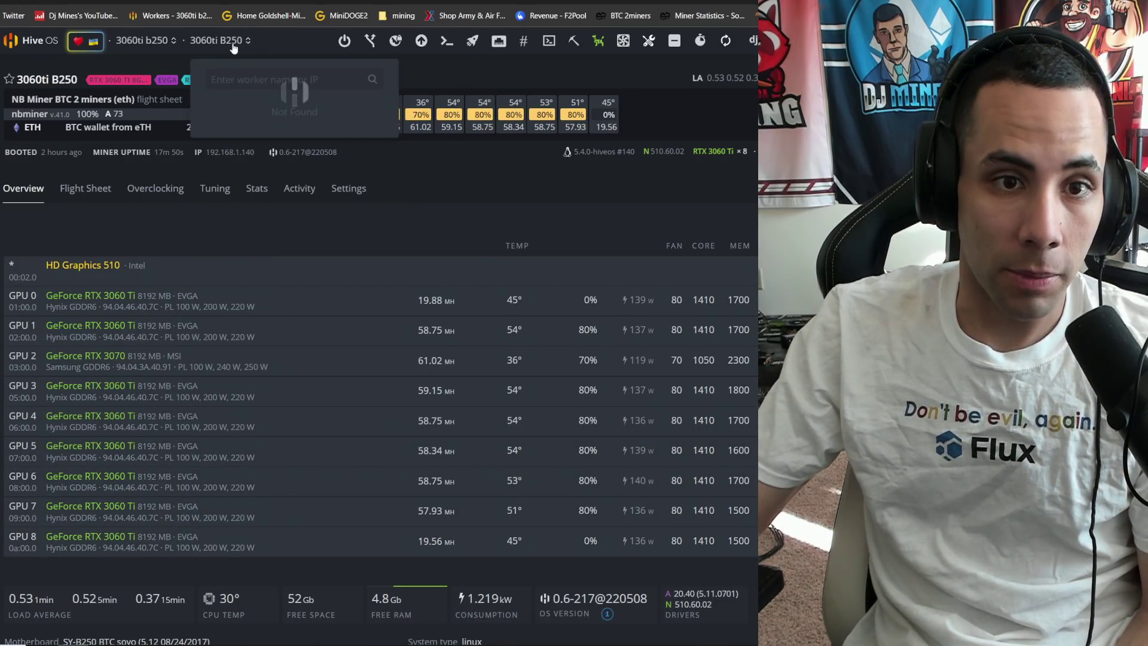
scroll(239, 160, "down", 2)
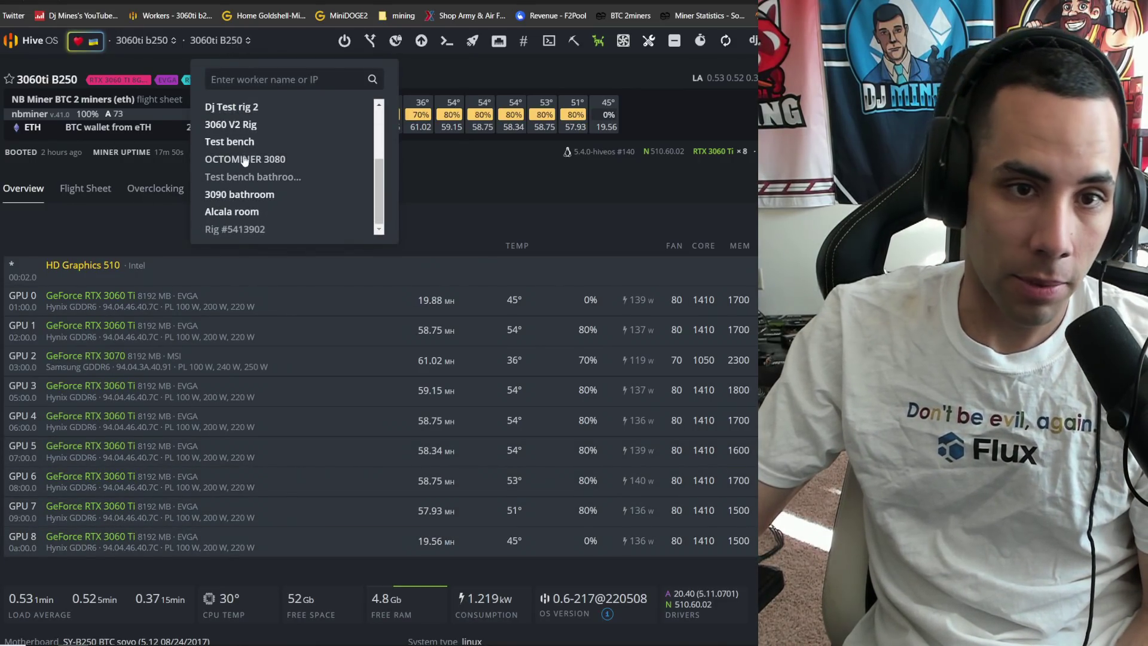
left_click(245, 160)
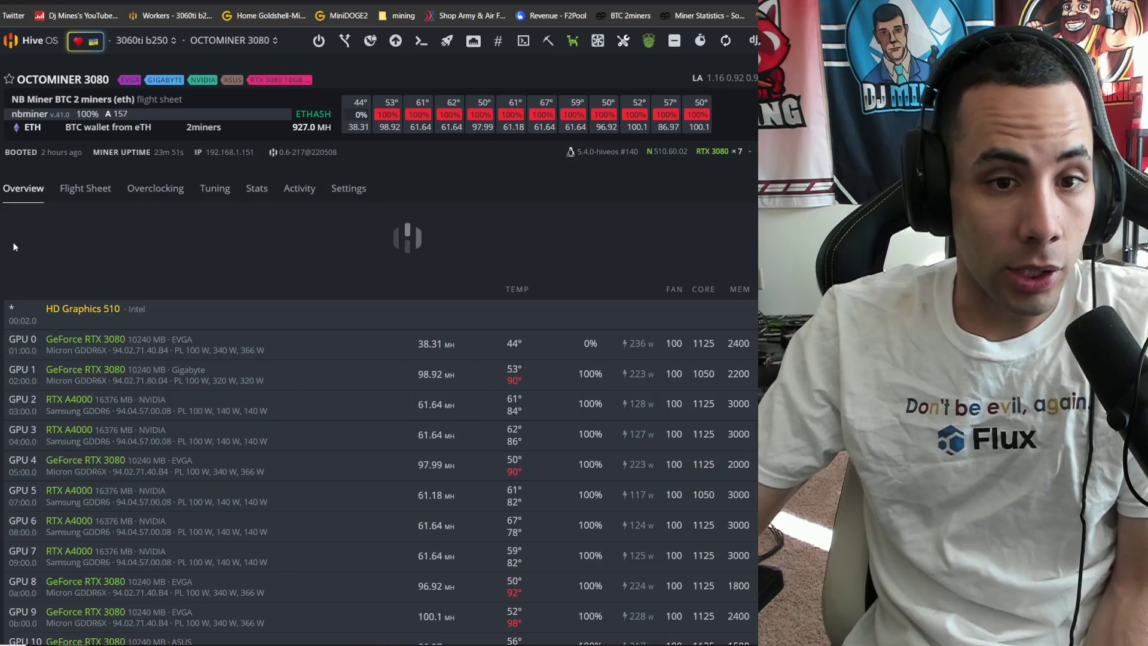
scroll(15, 242, "down", 2)
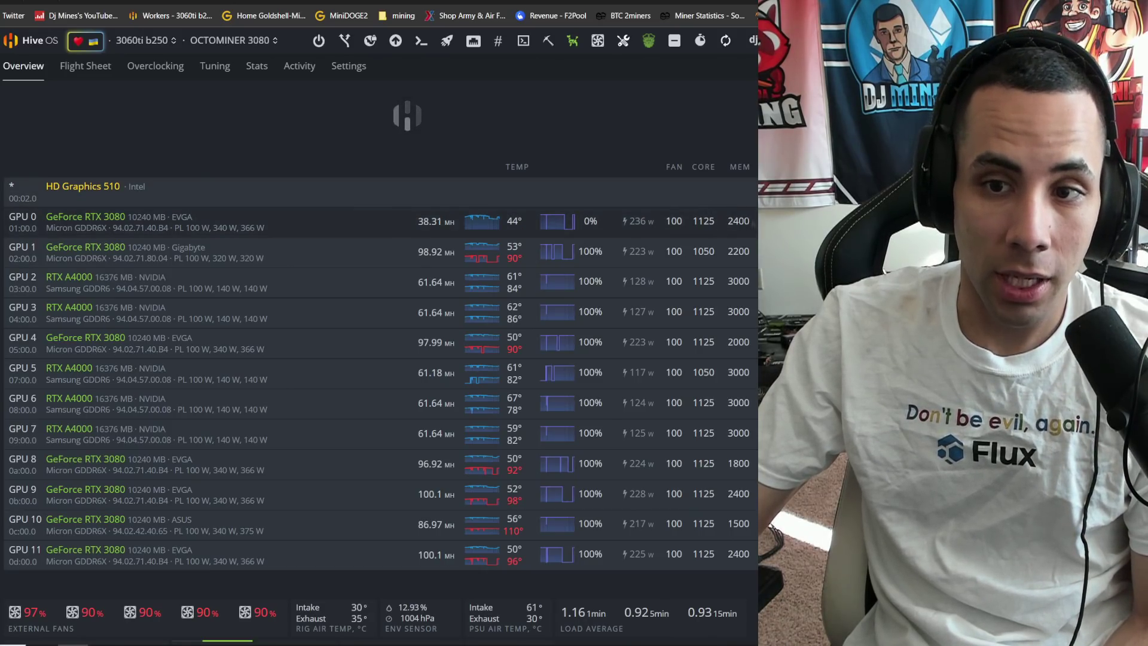
scroll(382, 231, "down", 1)
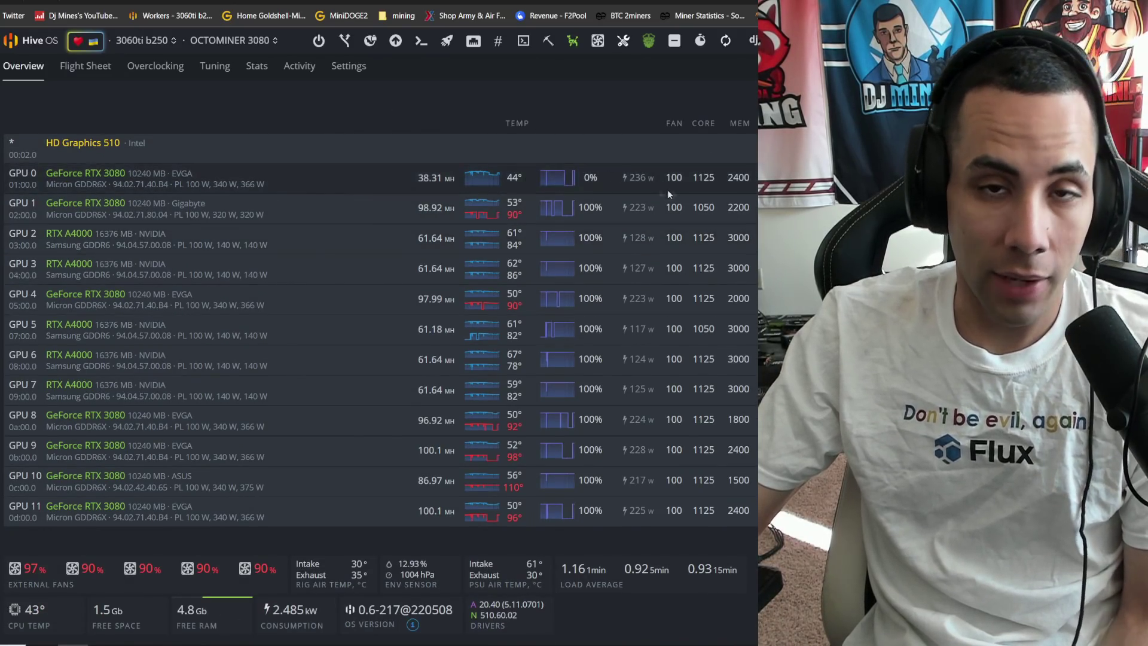
Step: Review the pinned Linux test-version message and copy the wget install command
key("alt+Tab")
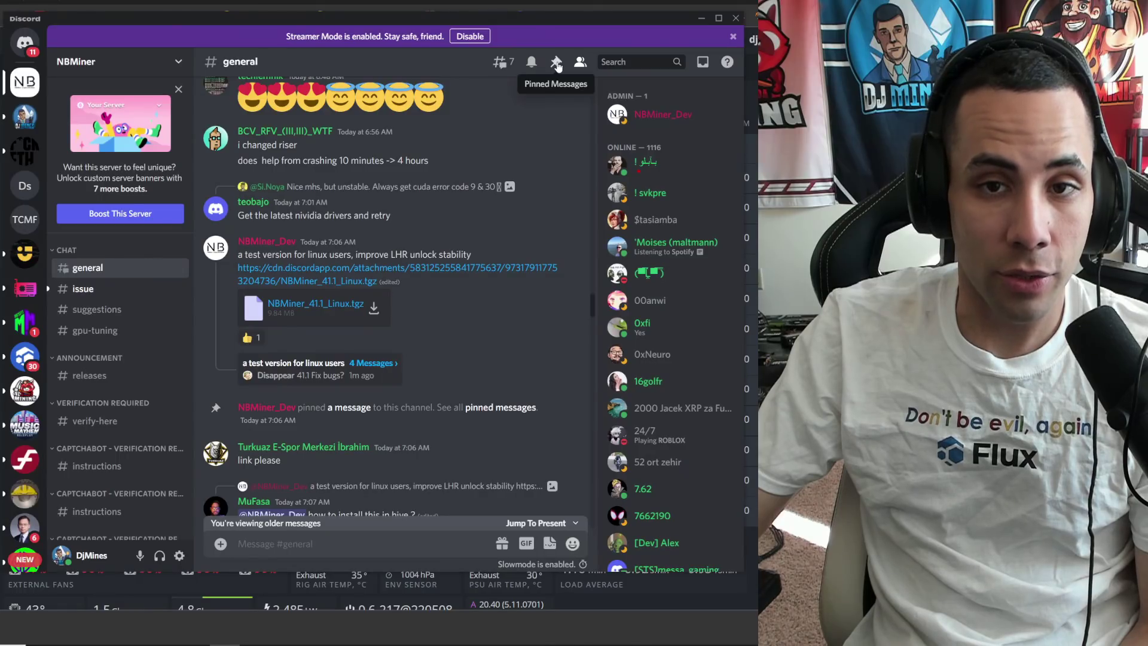
left_click(557, 64)
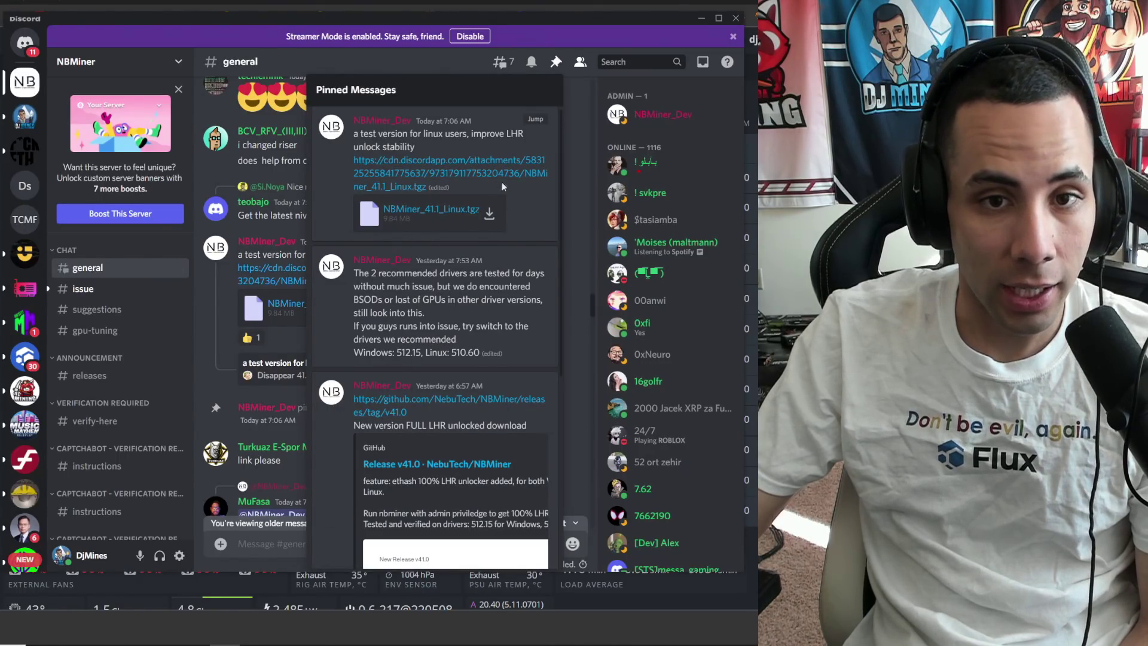
left_click(535, 120)
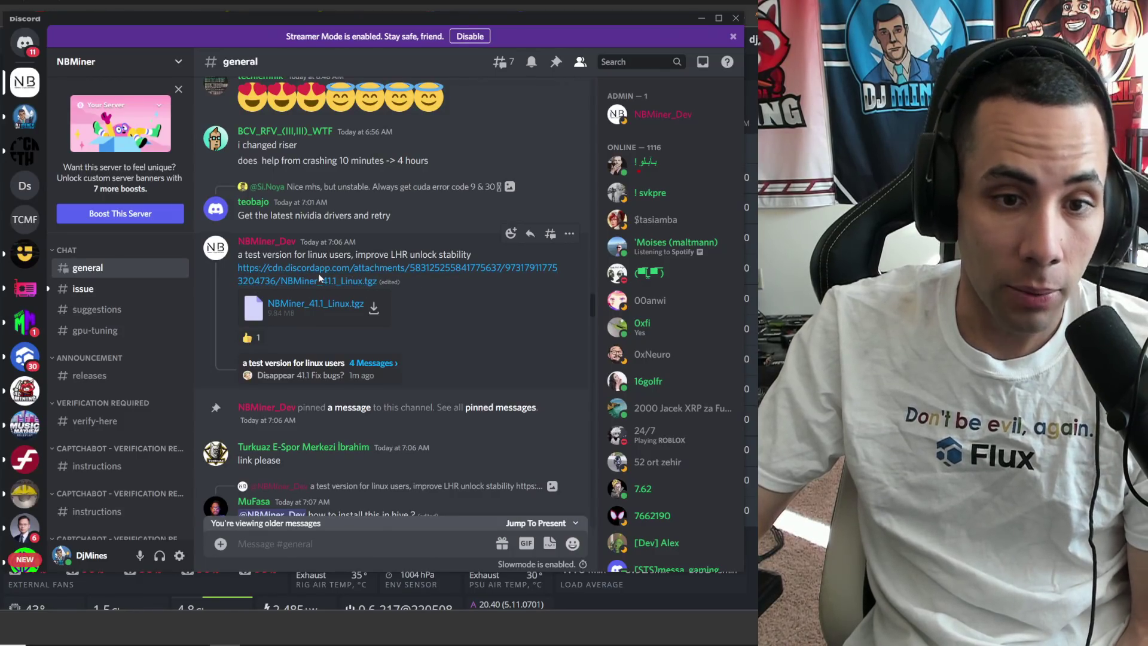
key("alt+Left")
right_click(287, 209)
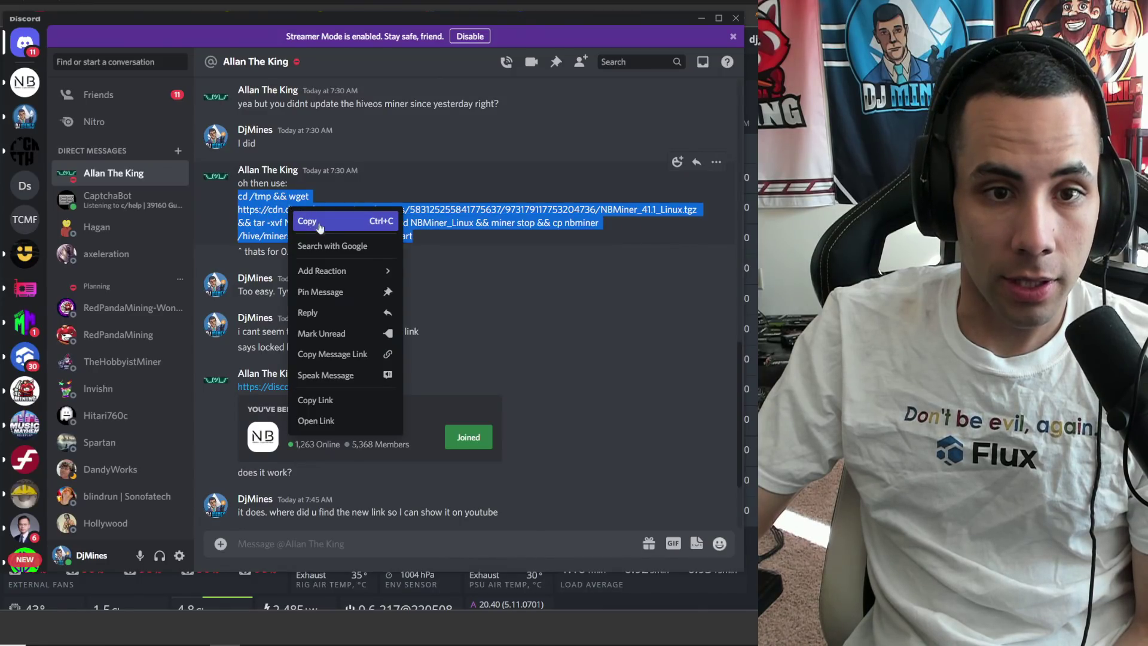
left_click(316, 224)
Step: Pin the install command message in #nb-miner-lhr-unlock and verify it among the pins
key("alt+Left")
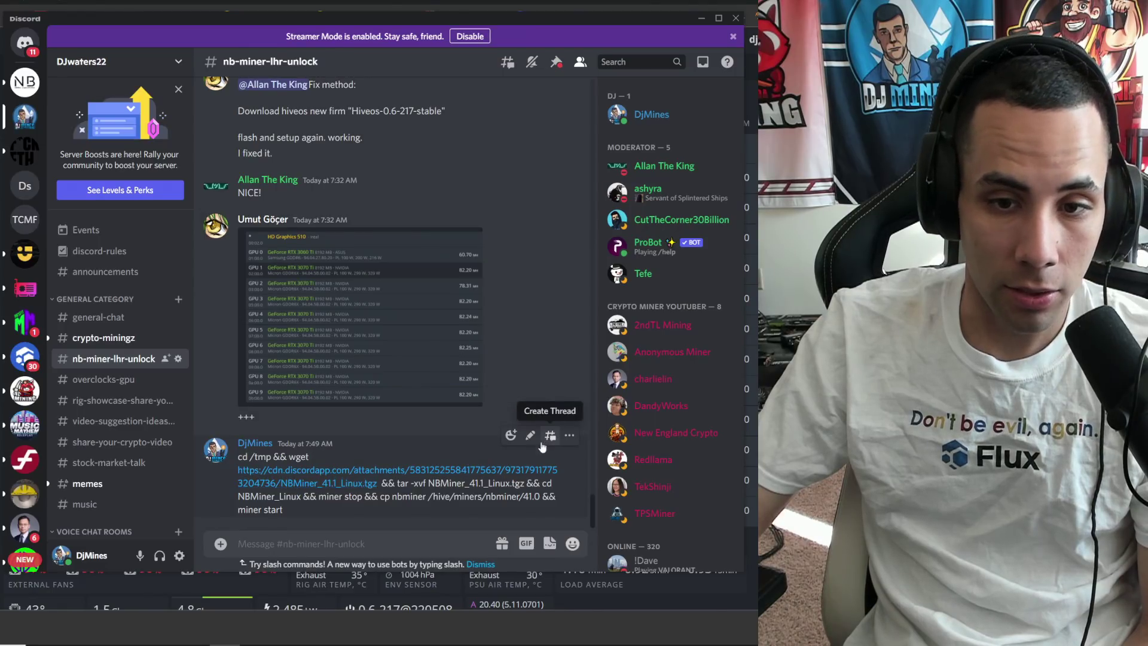
left_click(569, 436)
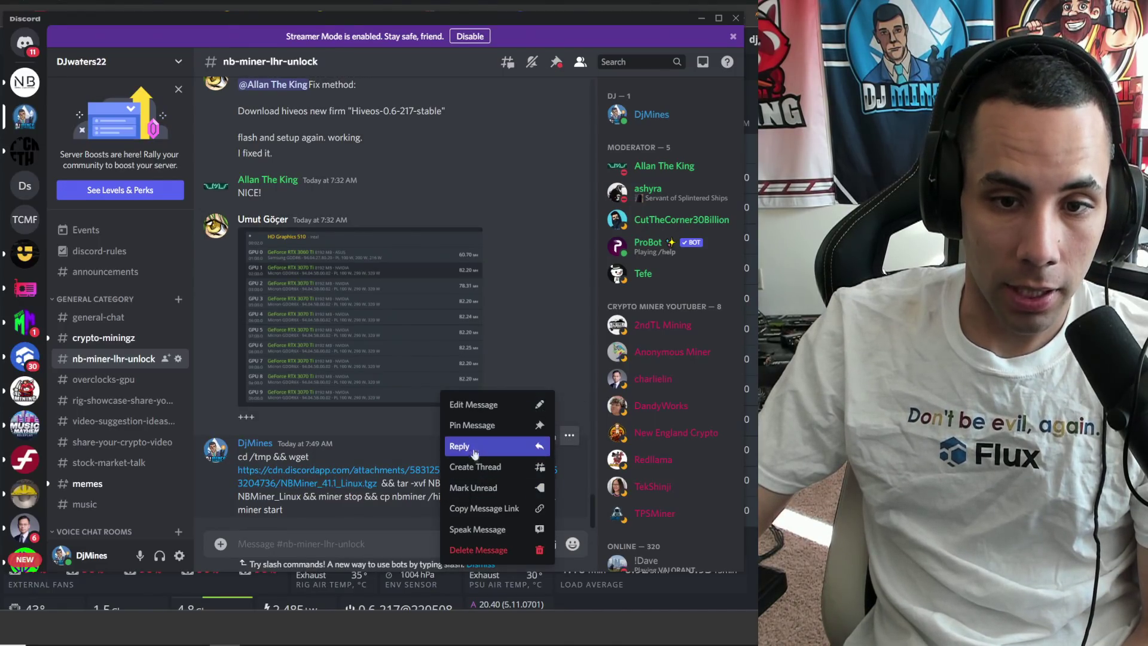
left_click(471, 425)
left_click(444, 395)
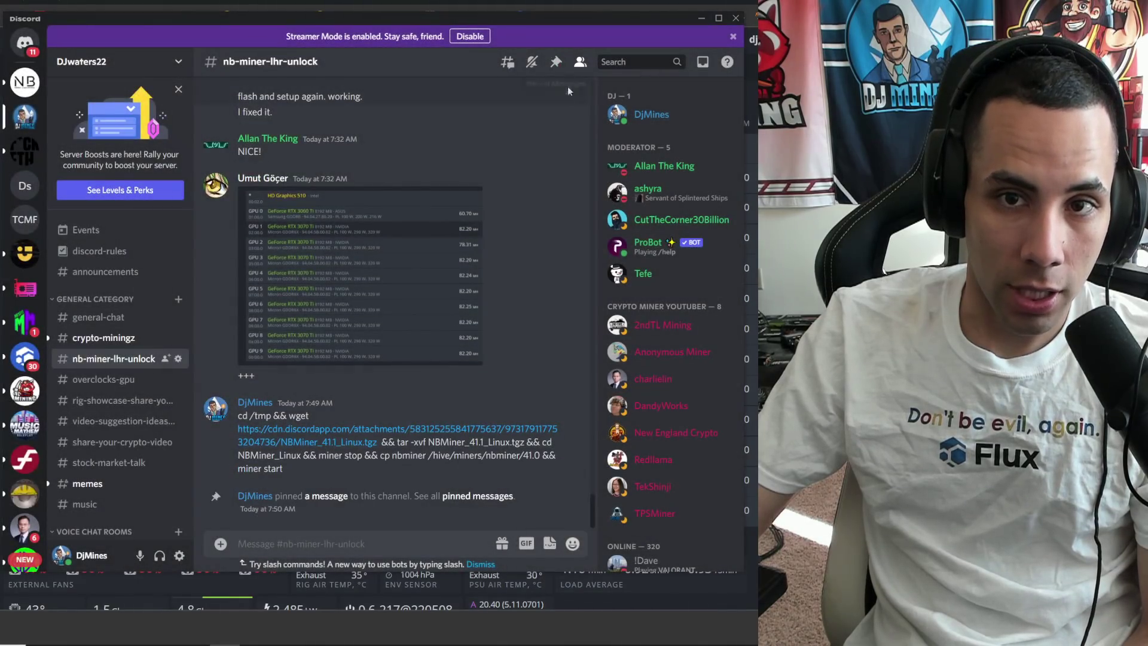
left_click(556, 62)
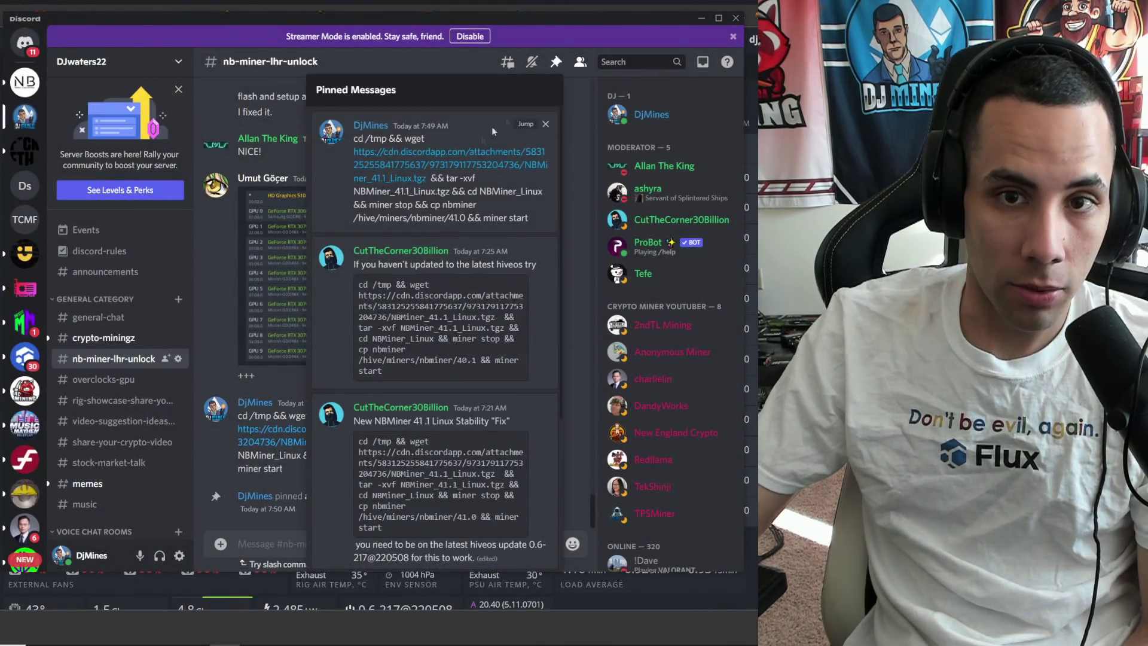
left_click(546, 129)
key("Escape")
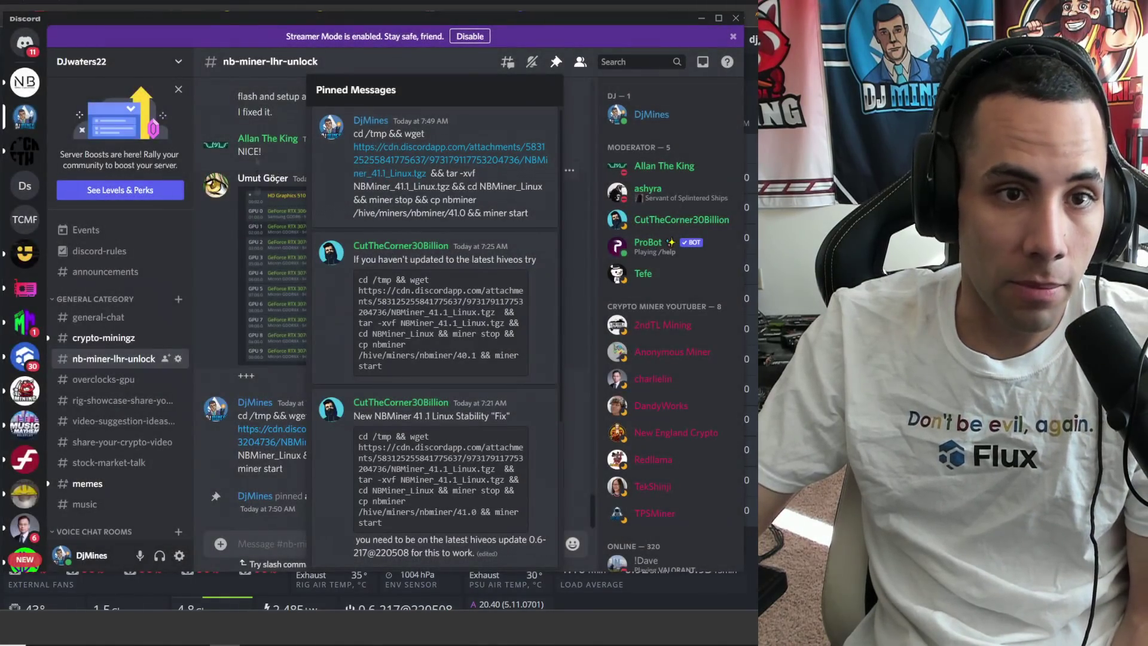
left_click(247, 133)
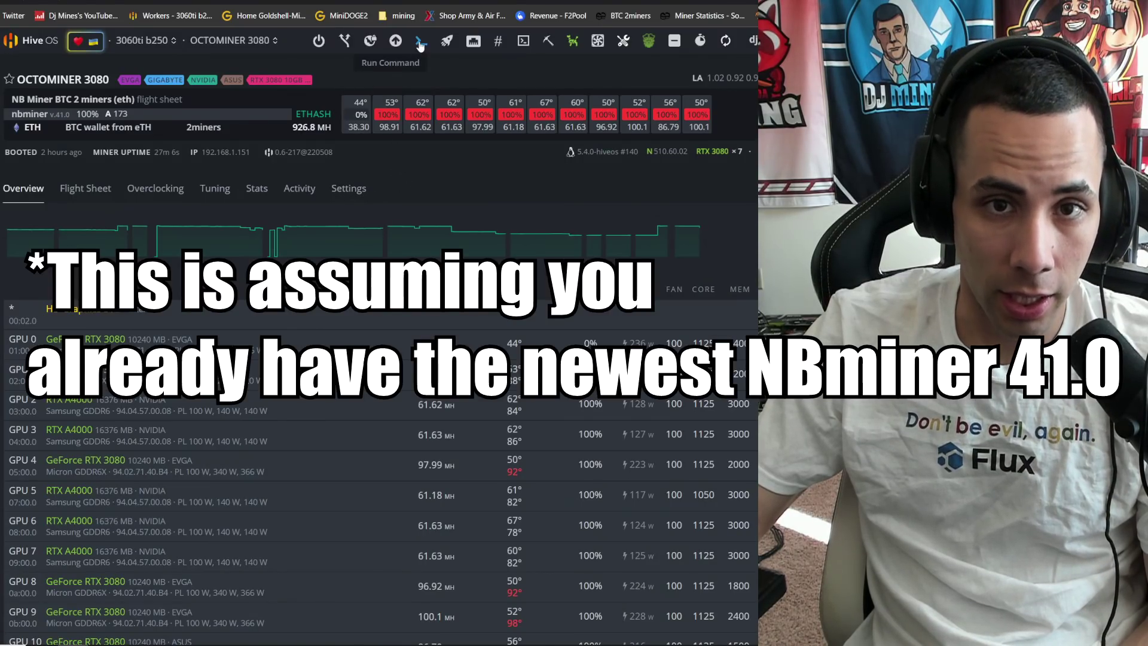
Step: Paste the wget/tar/cp NBMiner 41.1 command into Worker Commands and run it
left_click(418, 51)
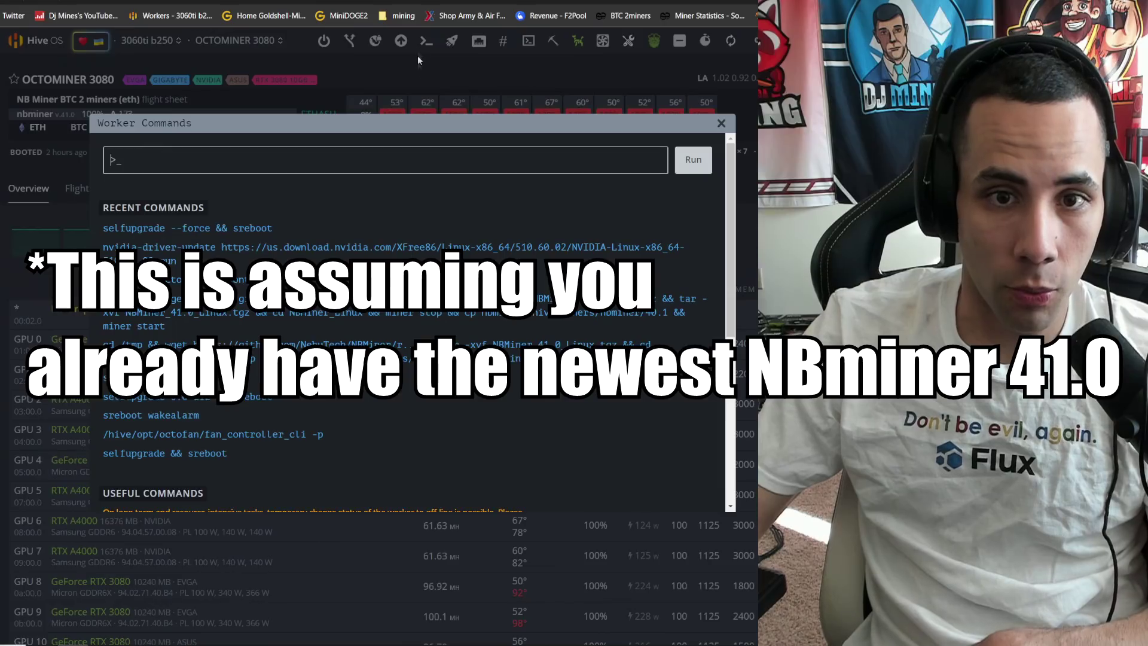
right_click(338, 160)
left_click(365, 259)
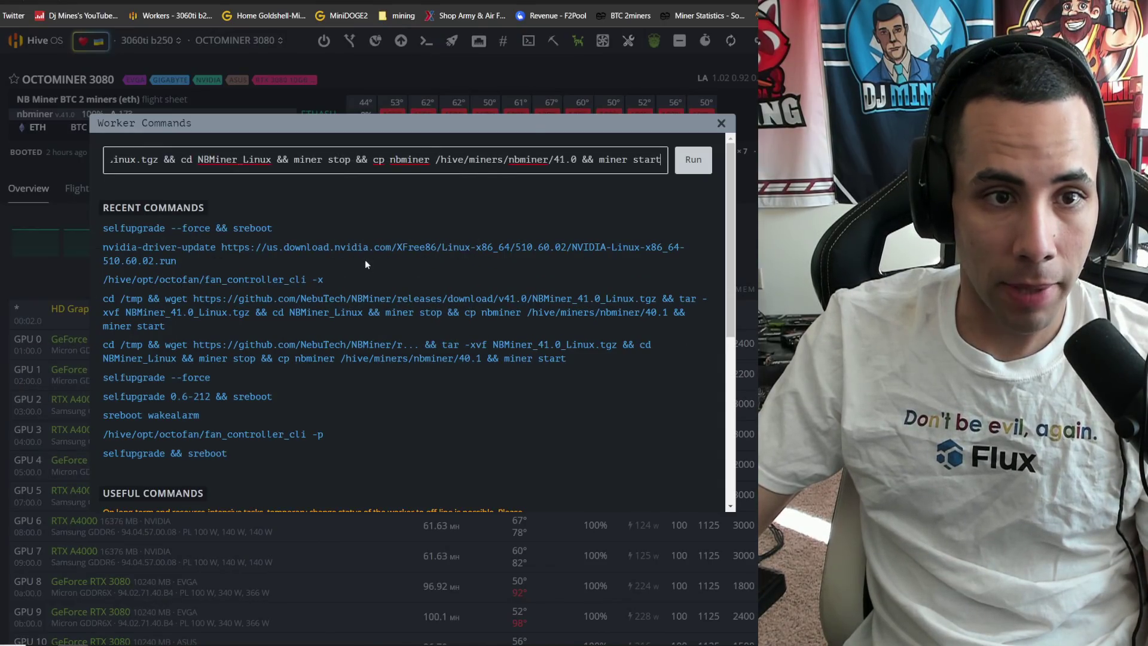
left_click(693, 160)
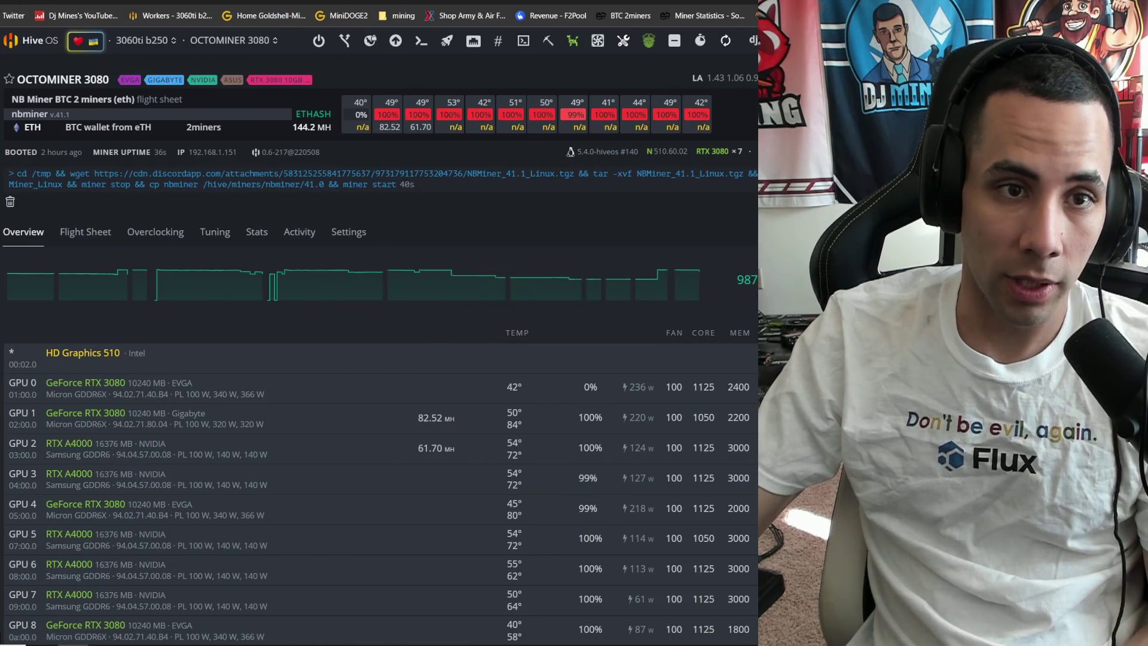
Step: Reload the page and run the NBMiner 41.1 install command on the 3060ti B250 rig
key("F5")
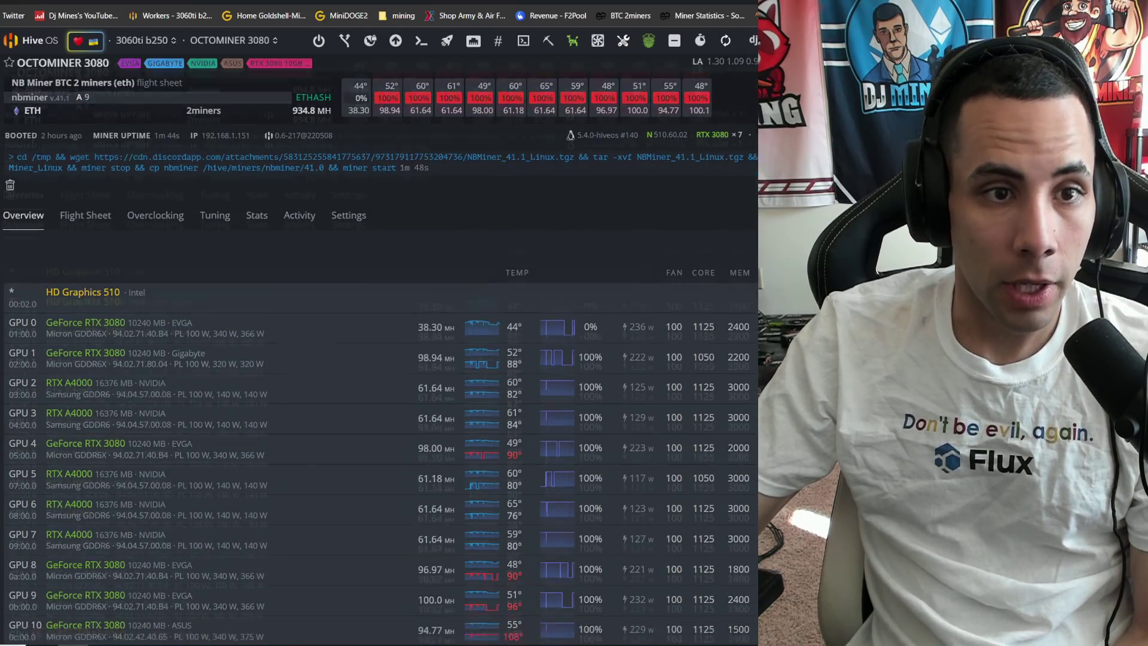
scroll(174, 169, "down", 3)
scroll(298, 108, "up", 3)
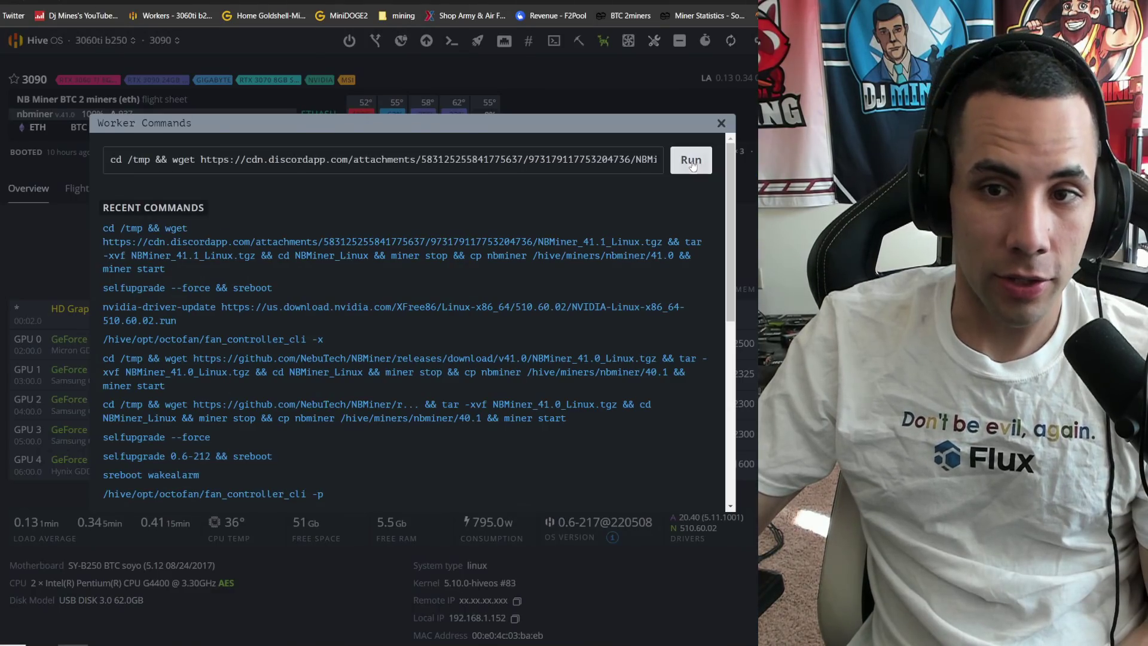
left_click(691, 160)
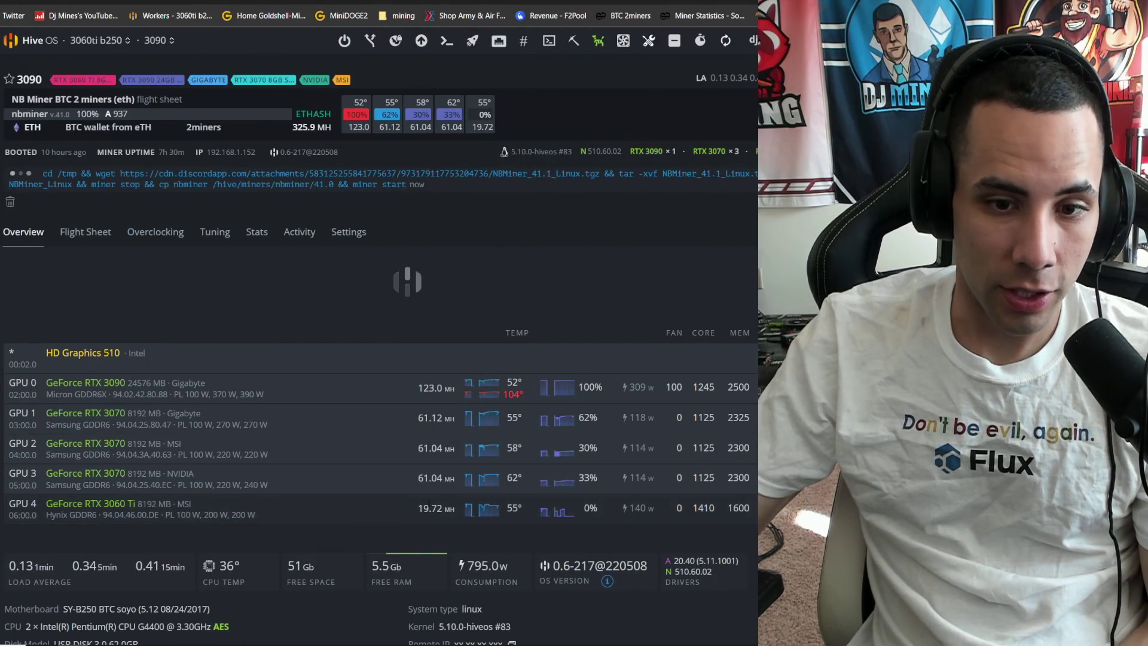
scroll(433, 491, "down", 1)
scroll(533, 393, "down", 3)
scroll(533, 393, "up", 1)
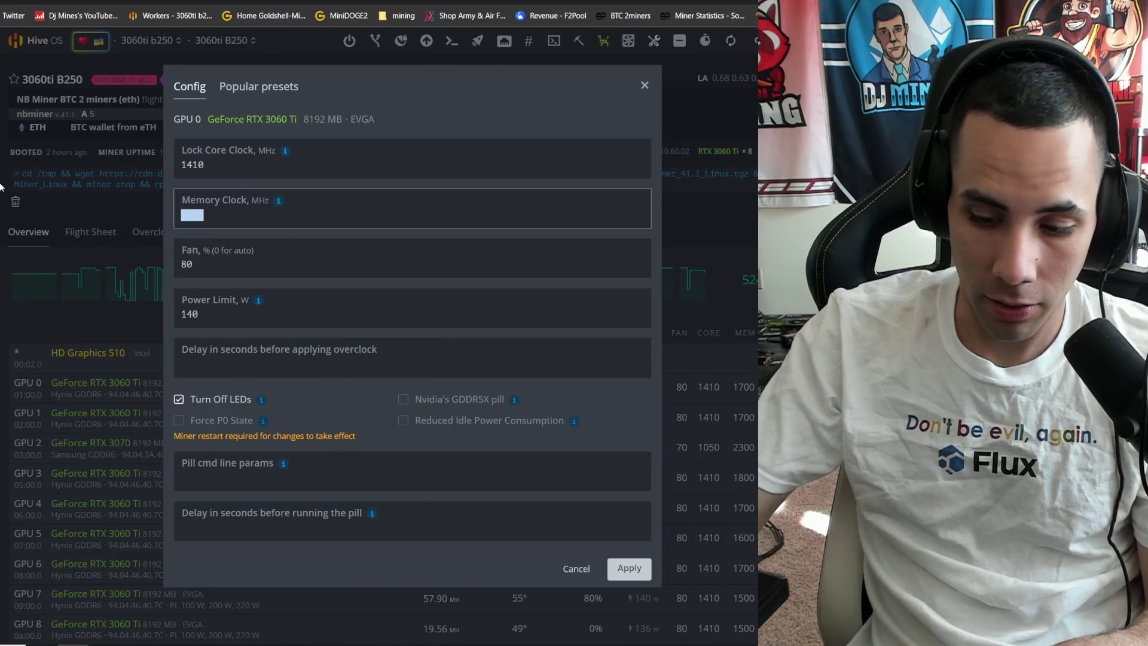
type("1500")
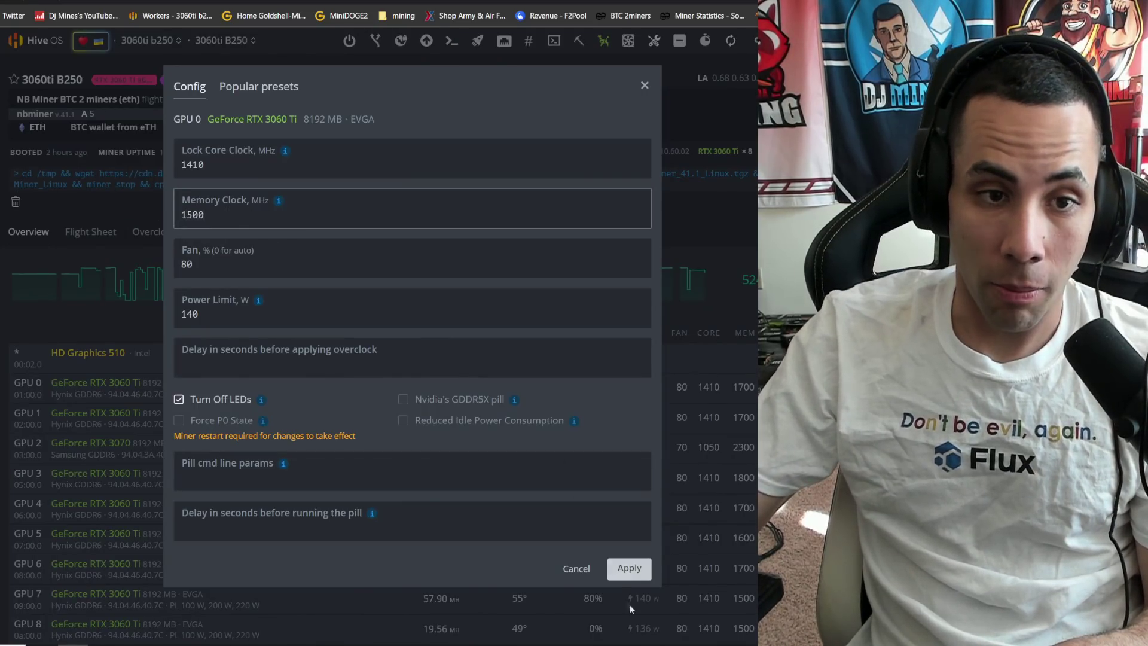
Step: Apply lowered memory clocks on 3060ti B250 GPU 0 and GPU 8, setting 1300
left_click(626, 575)
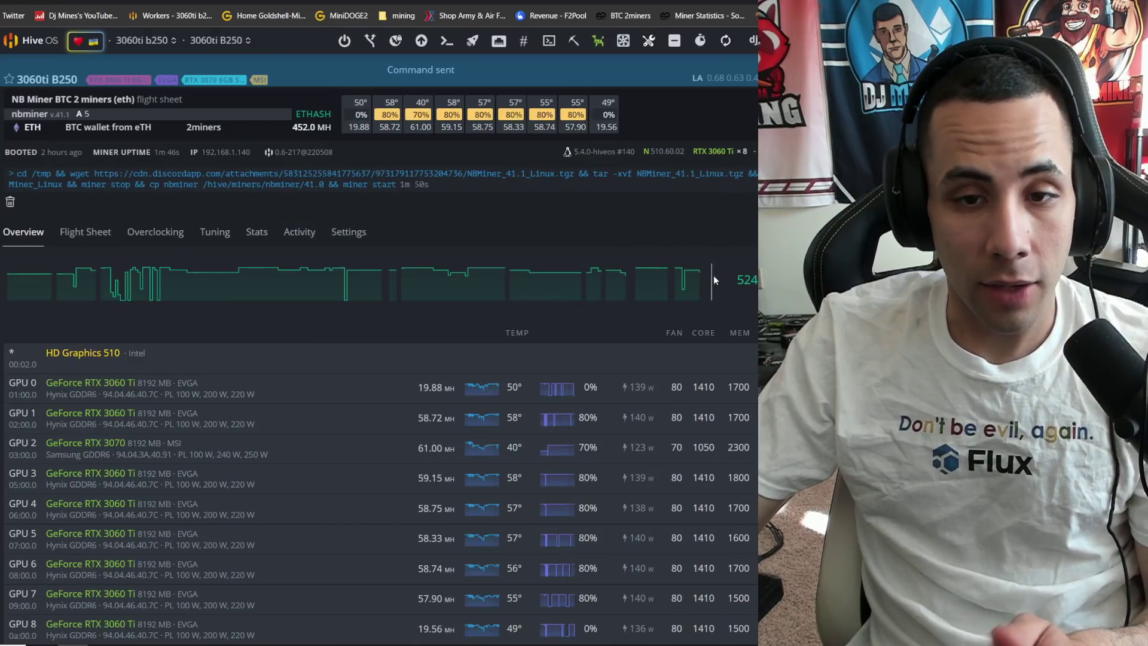
scroll(691, 311, "down", 4)
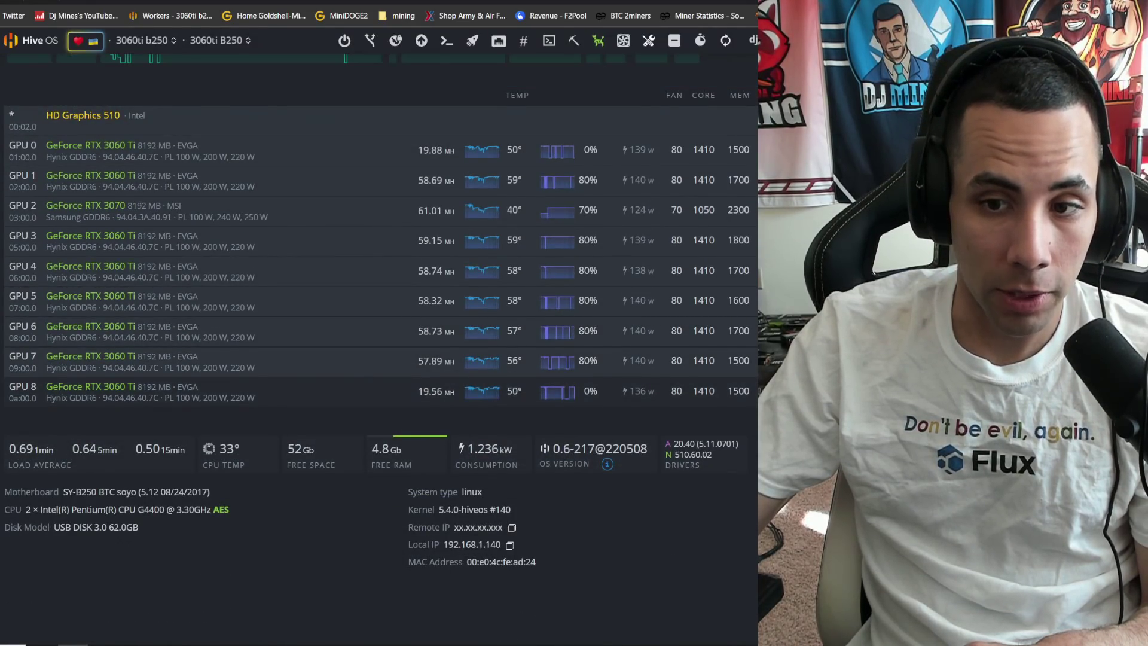
left_click(230, 391)
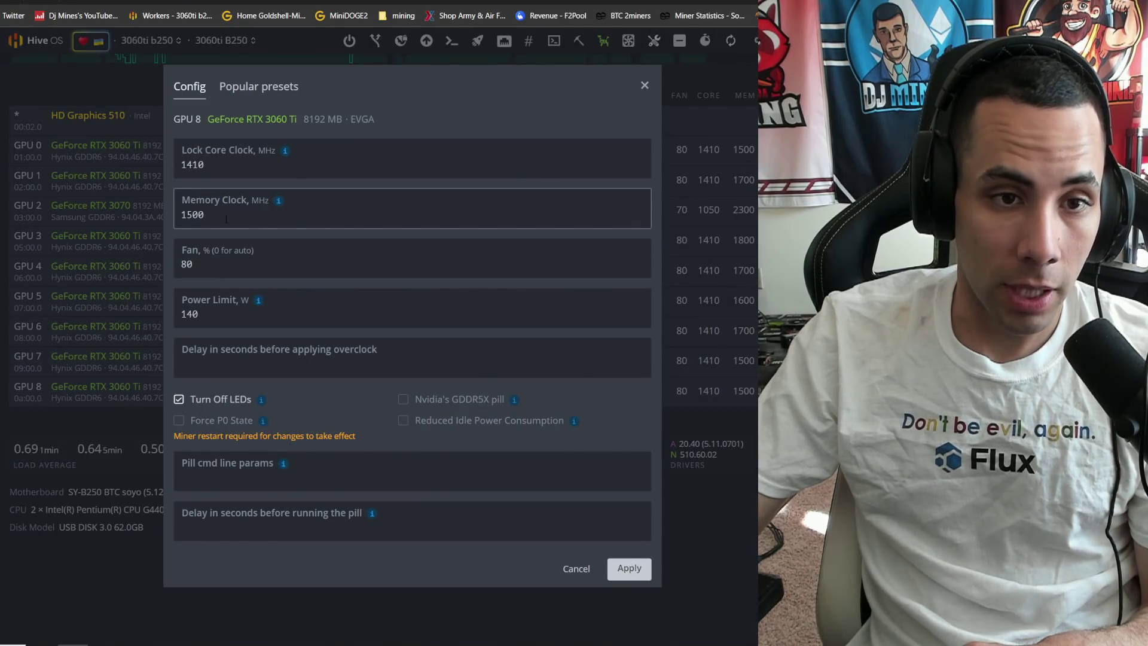
key("ctrl+a")
type("1300")
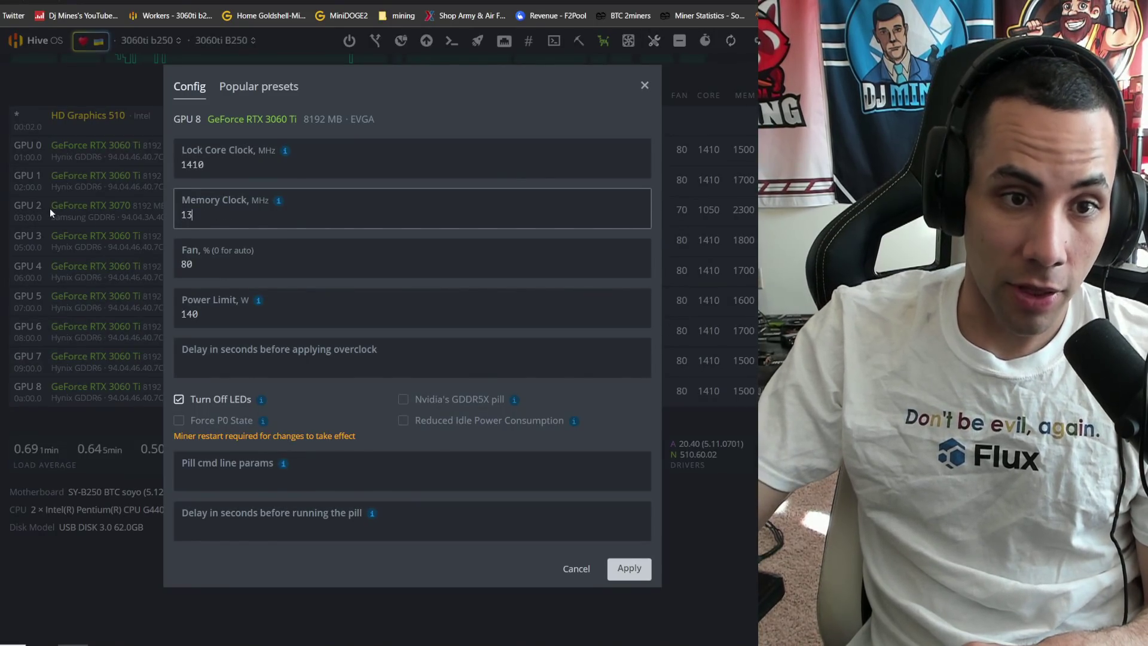
left_click(628, 570)
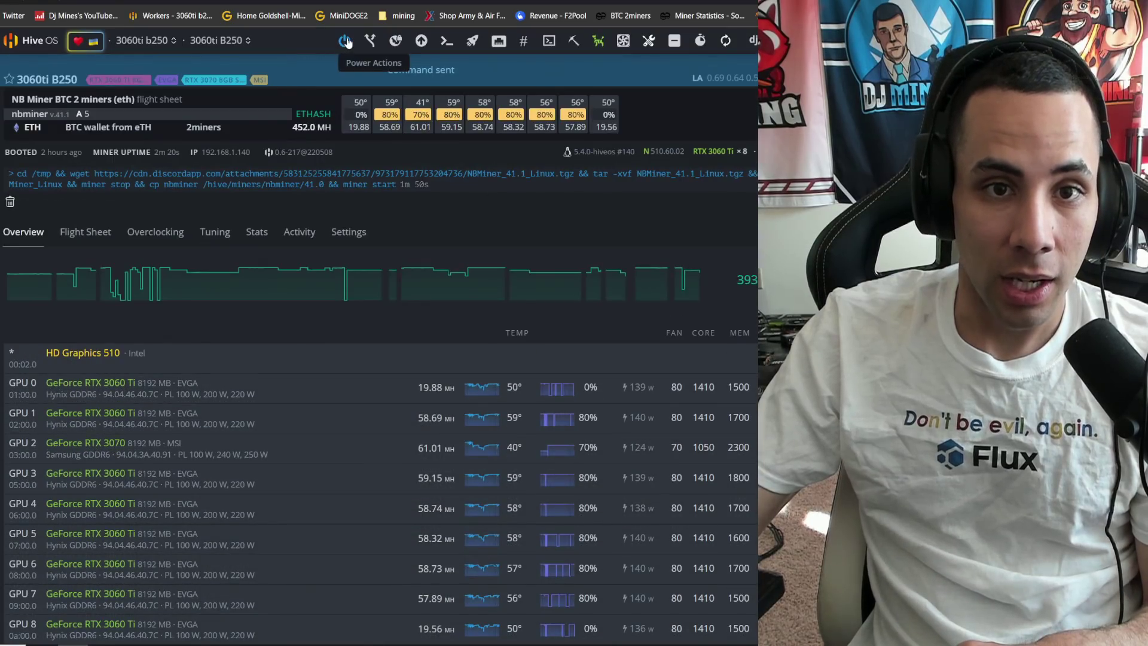
Step: Lower OCTOMINER 3080 GPU 0 memory clock from 2400 to 2200 and apply
left_click(344, 40)
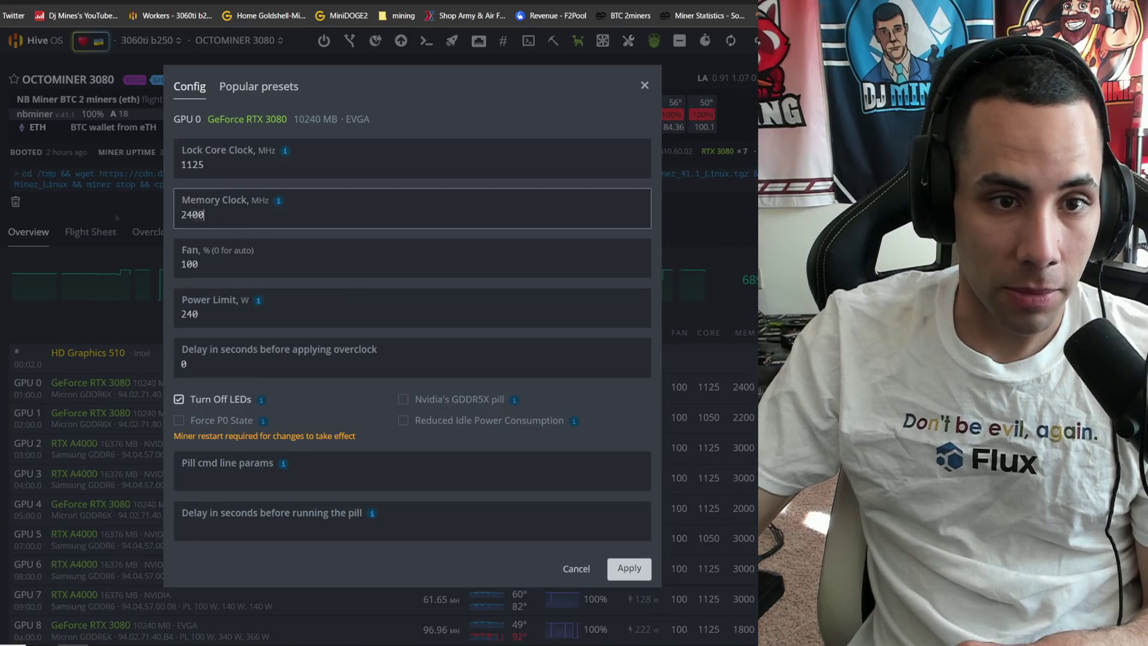
key("ctrl+a")
type("220")
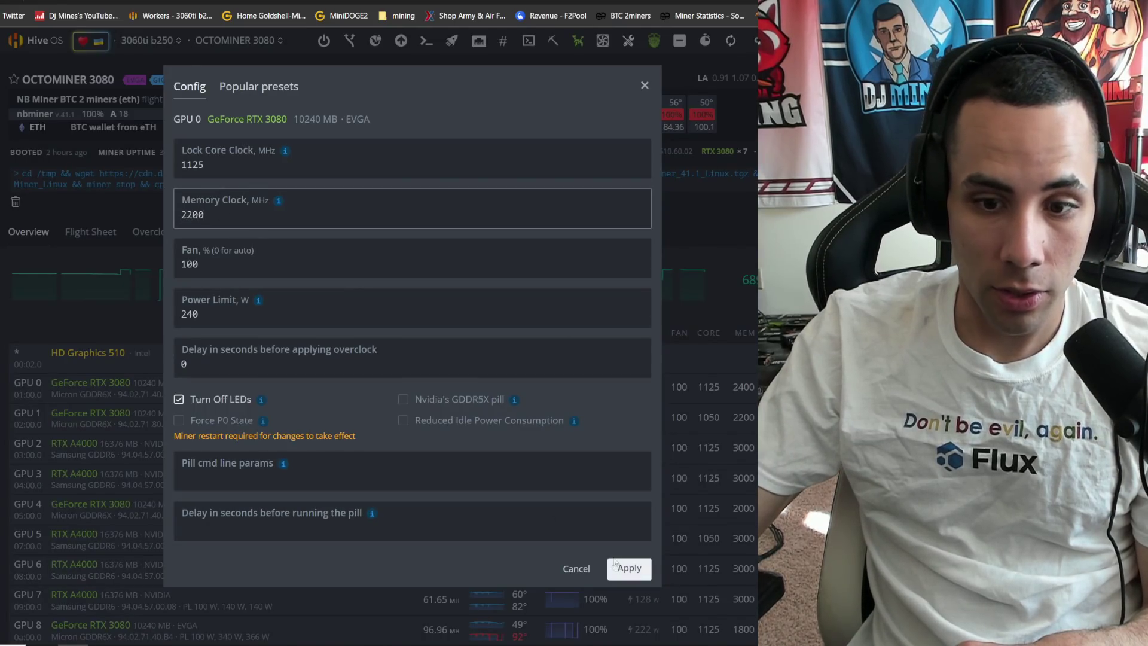
left_click(616, 566)
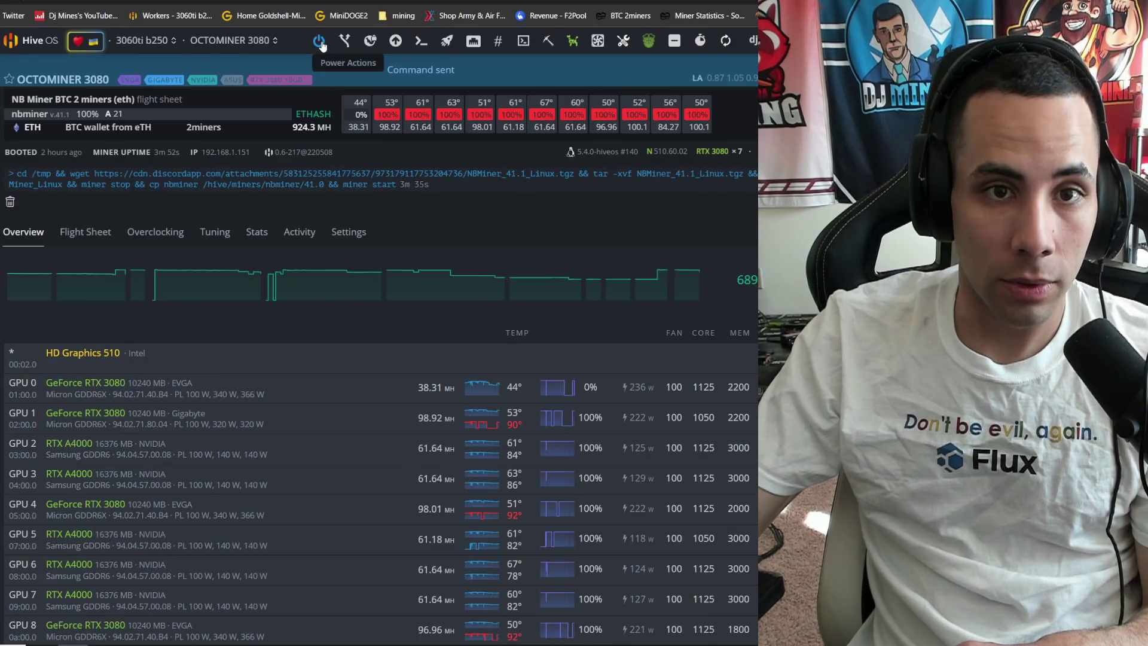
left_click(322, 44)
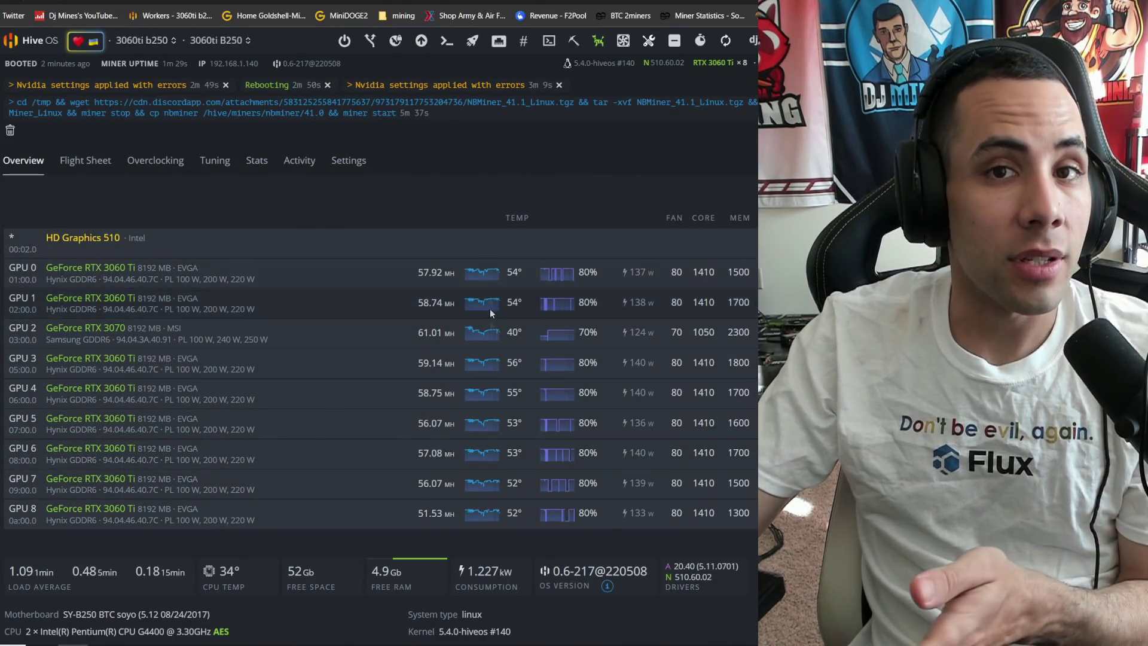
scroll(340, 269, "down", 2)
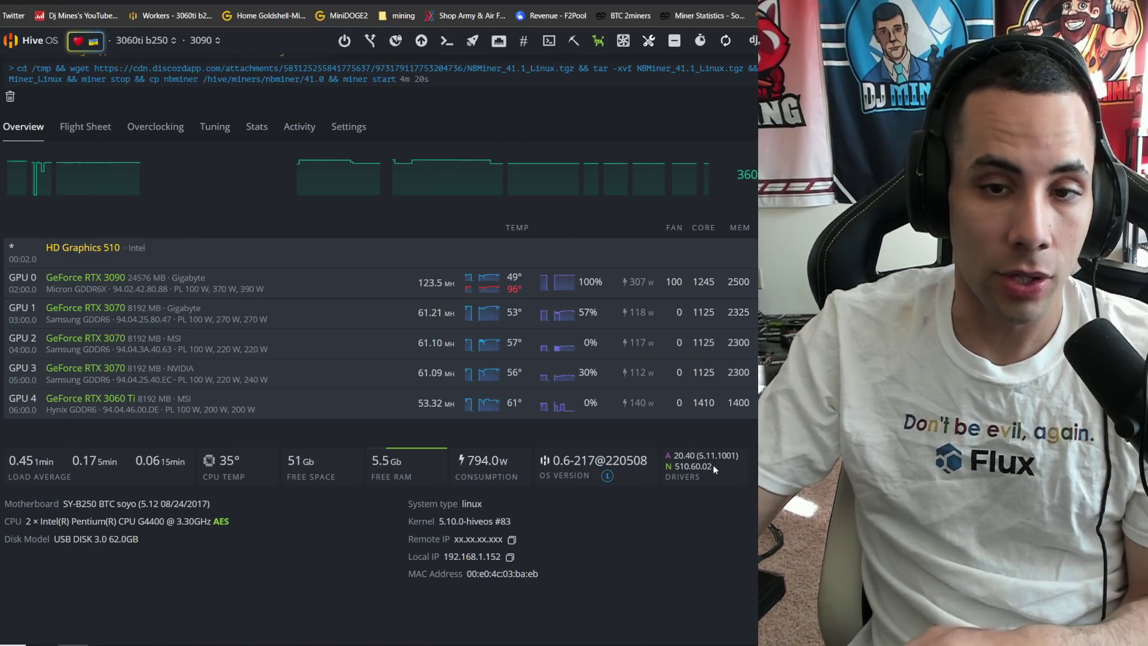
scroll(238, 267, "up", 2)
scroll(238, 268, "up", 3)
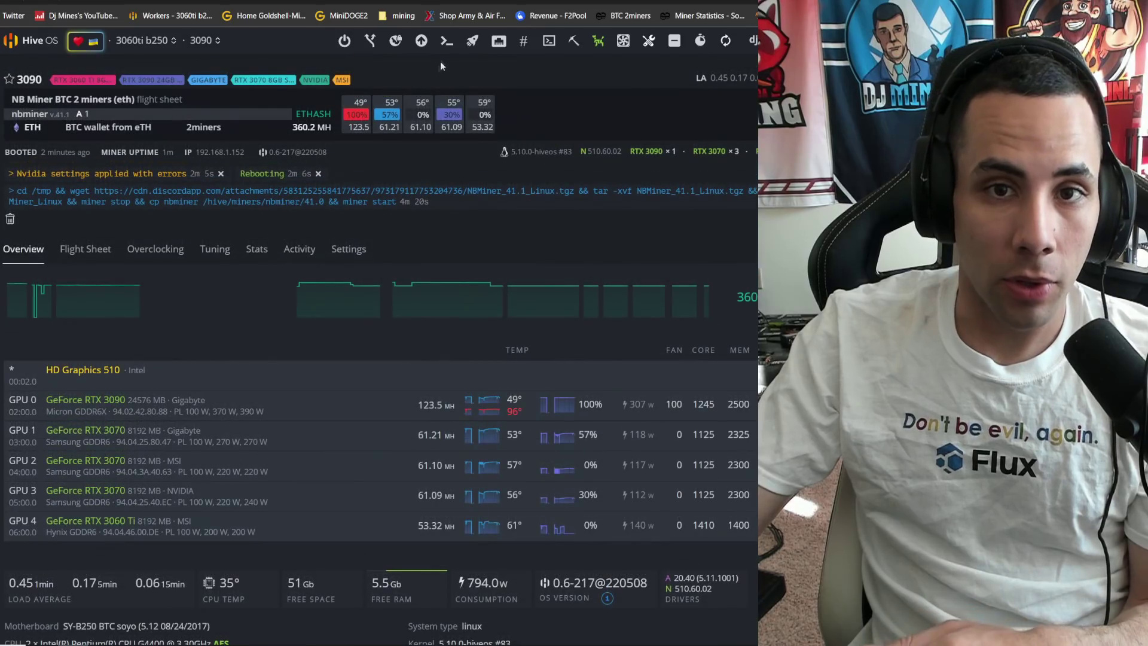
Step: Start a Hive Shell session on the 3090 rig from Remote Access, then go to Discord
left_click(549, 42)
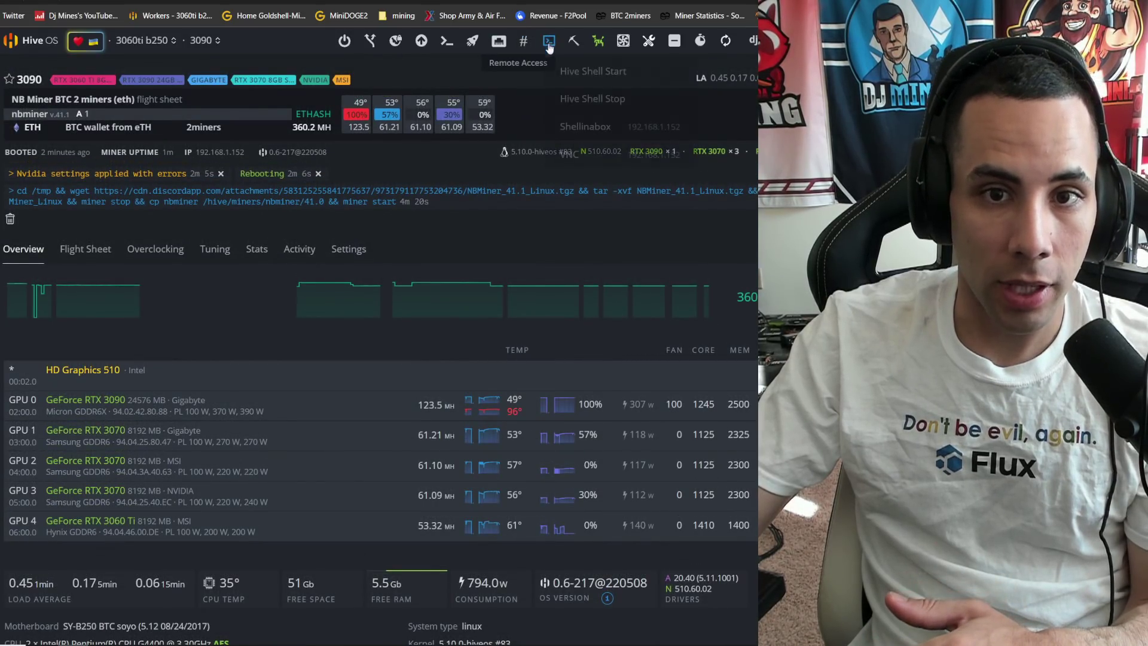
left_click(533, 81)
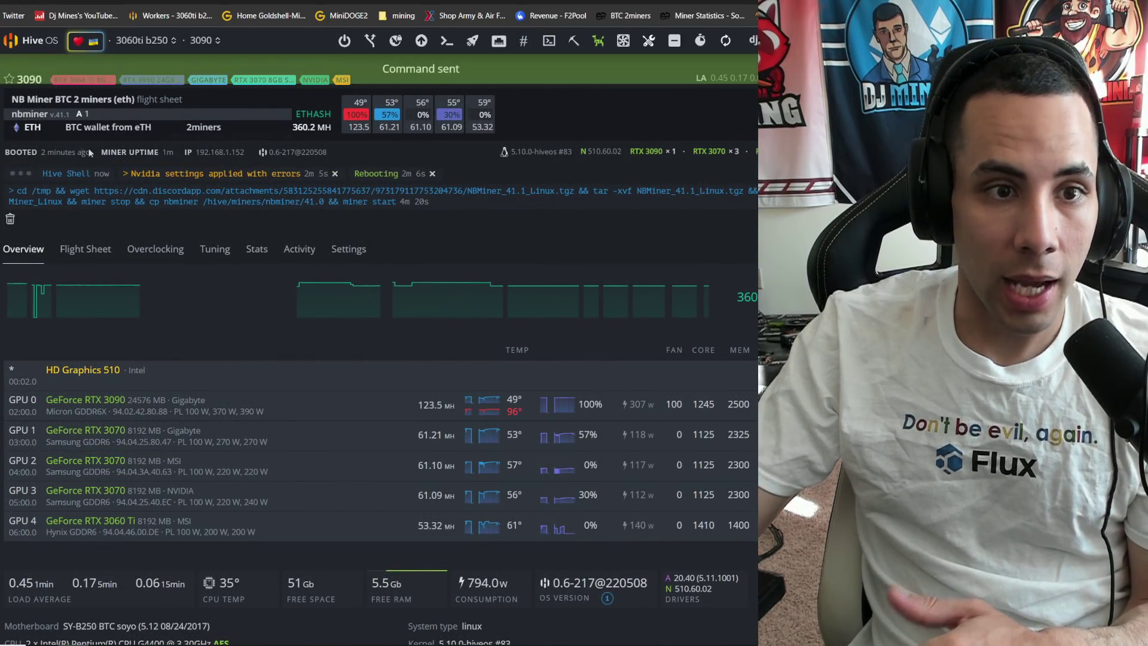
key("alt+Tab")
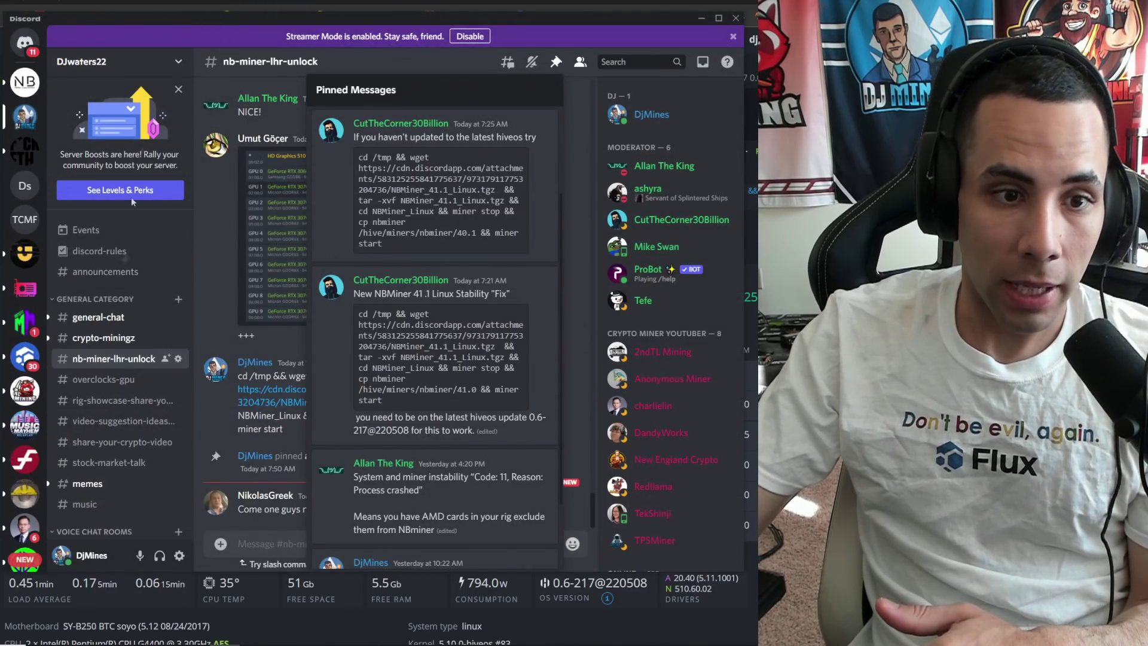
Step: Copy the NBMiner 41.1 Stability Fix code block from #nb-miner-lhr-unlock pins
left_click(108, 319)
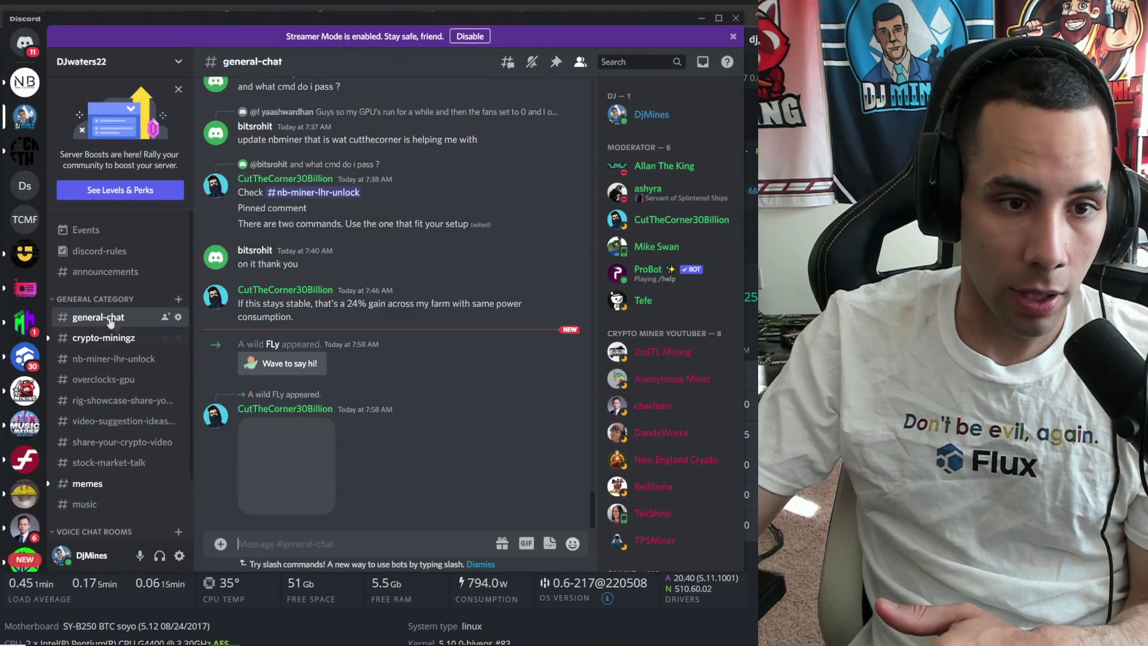
left_click(112, 359)
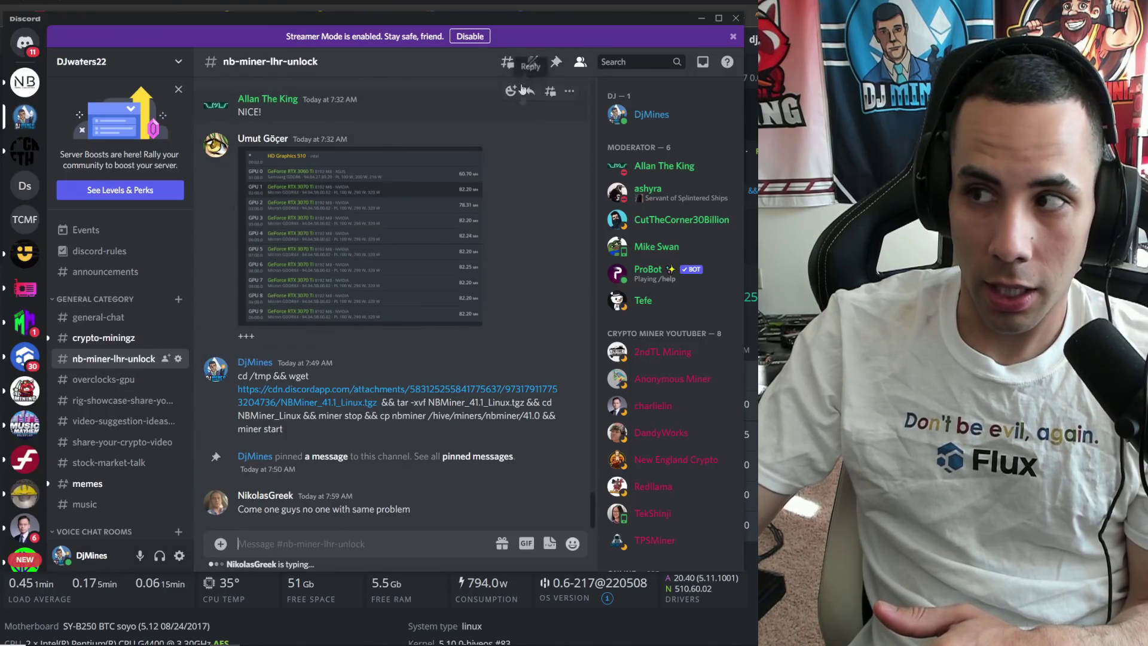
left_click(556, 61)
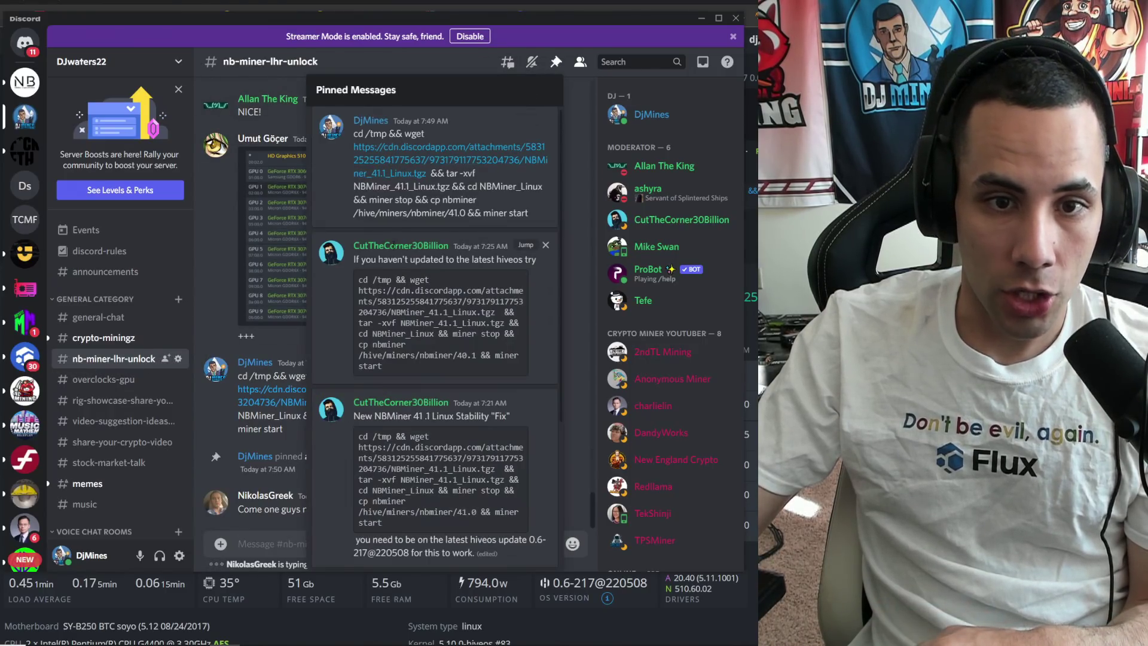
scroll(392, 306, "down", 2)
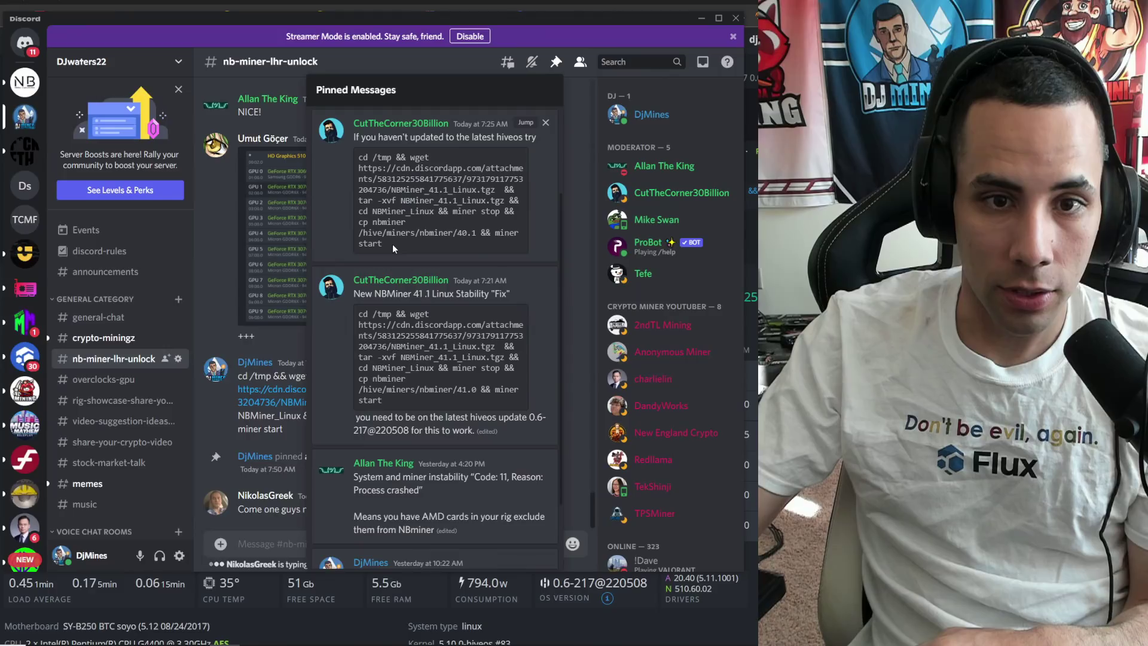
mouse_move(430, 358)
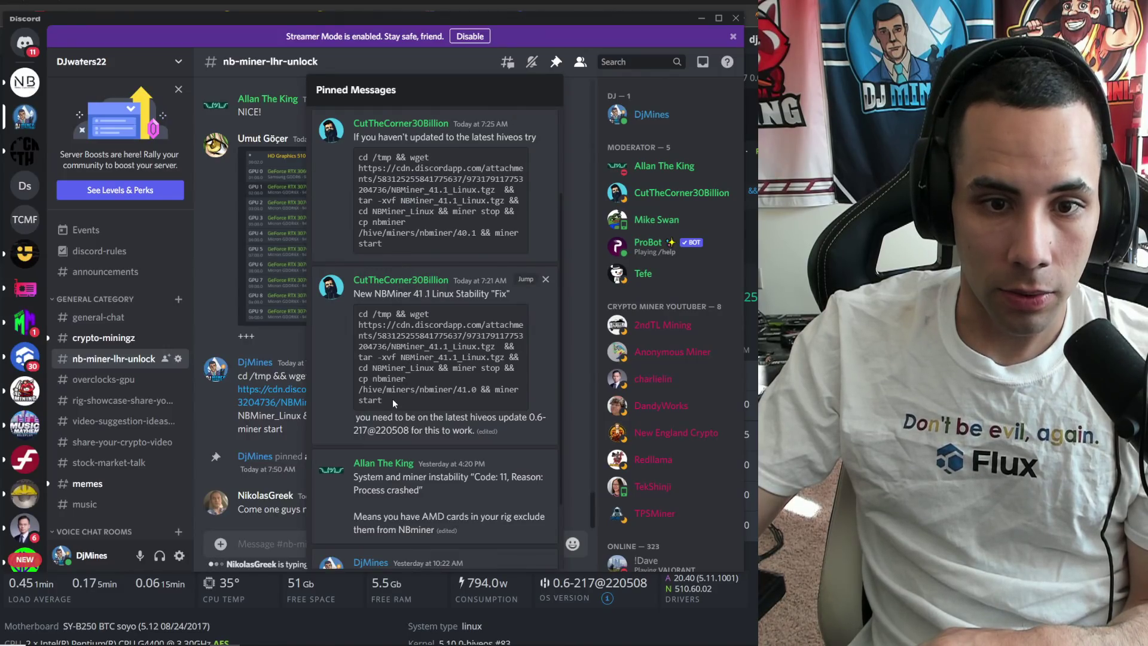
left_click_drag(392, 399, 369, 325)
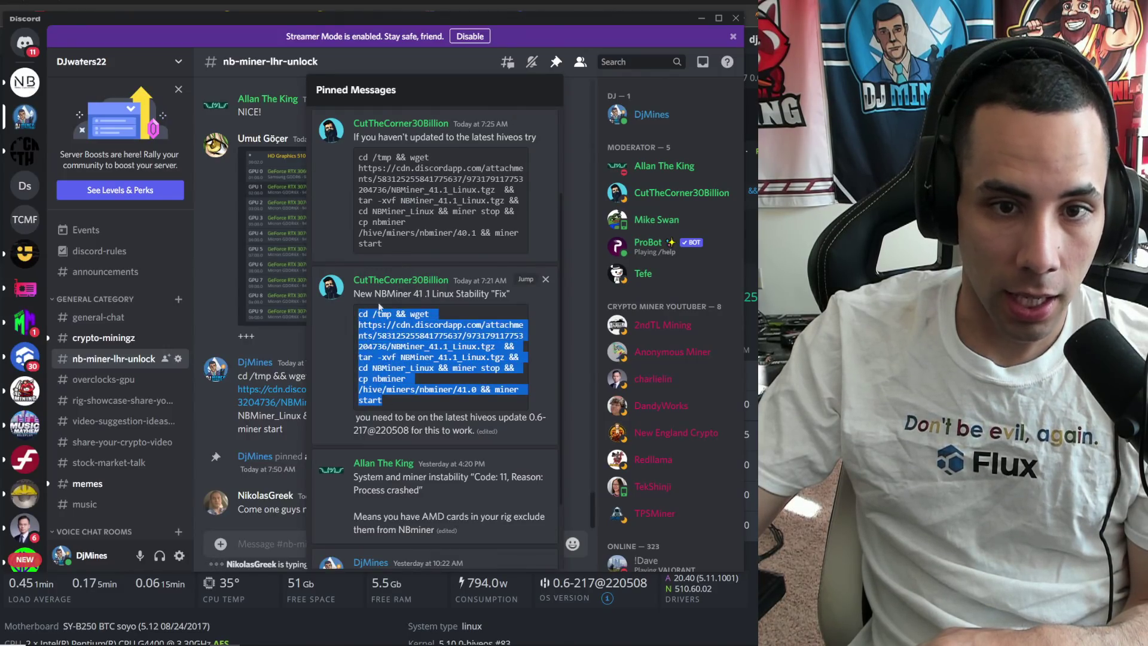
right_click(380, 328)
left_click(422, 347)
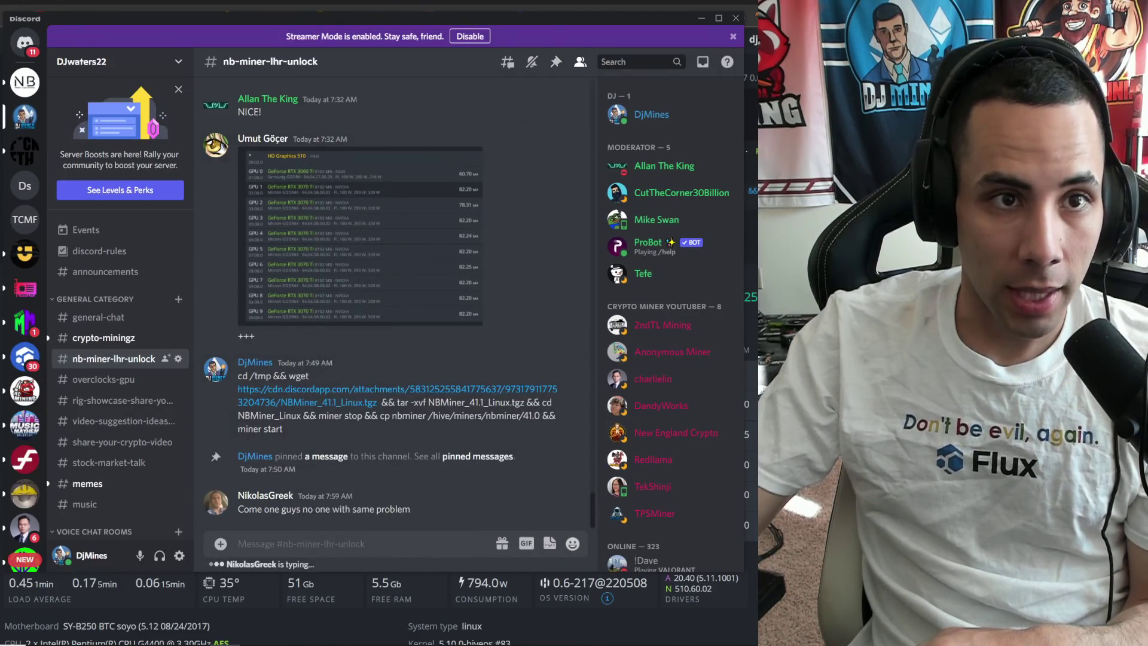
key("alt+Tab")
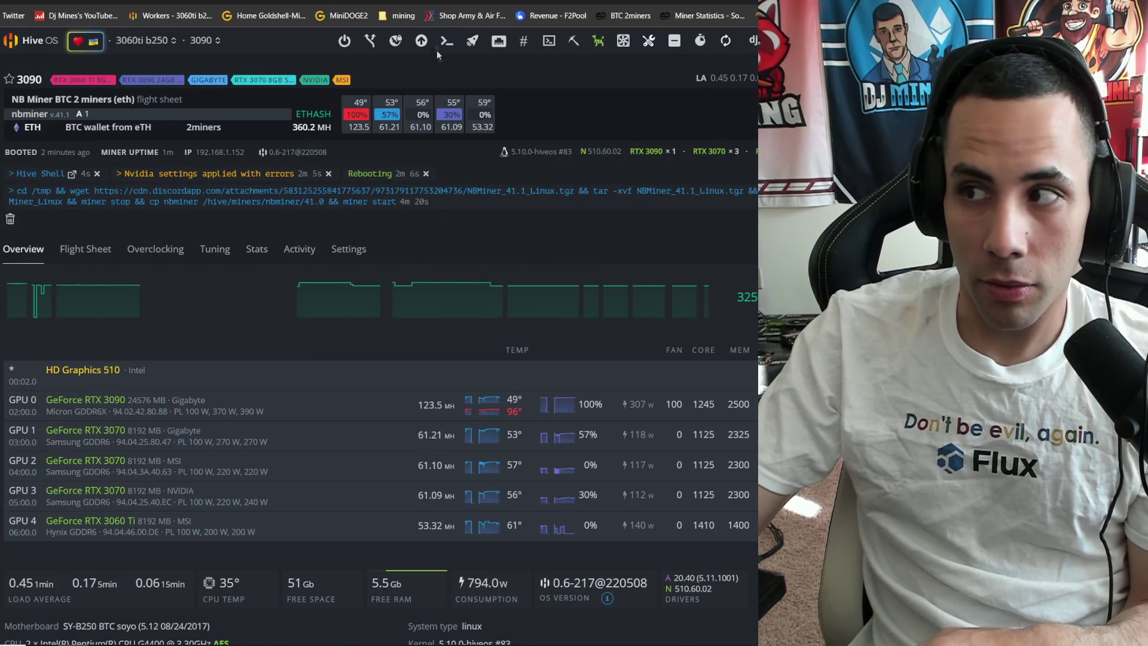
left_click(447, 49)
right_click(411, 162)
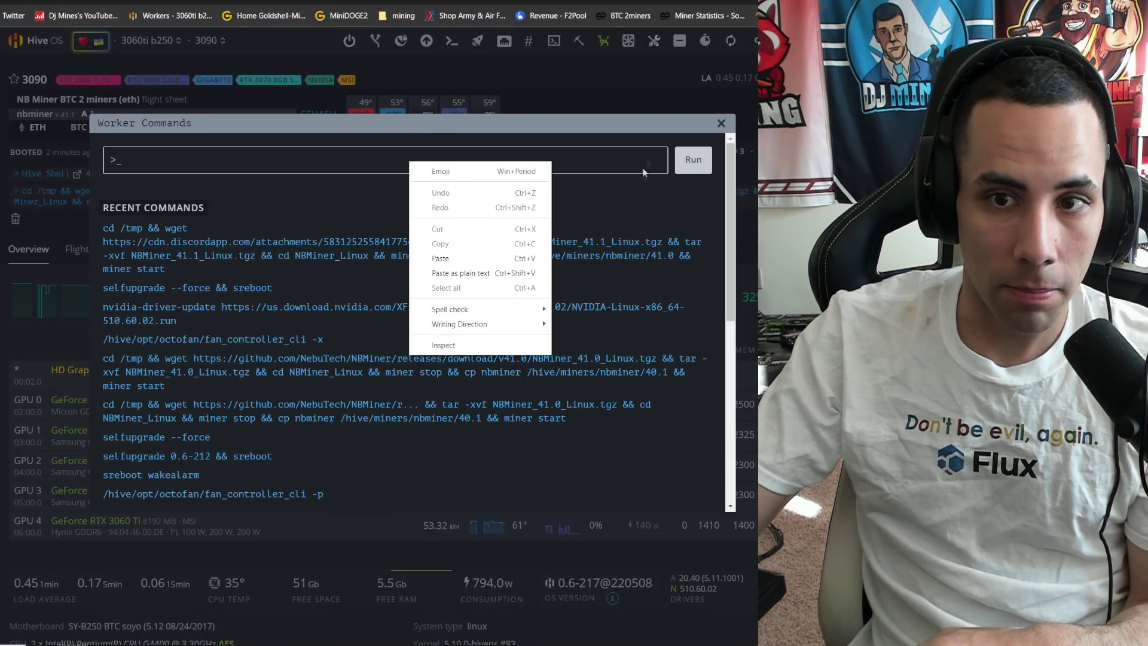
left_click(722, 123)
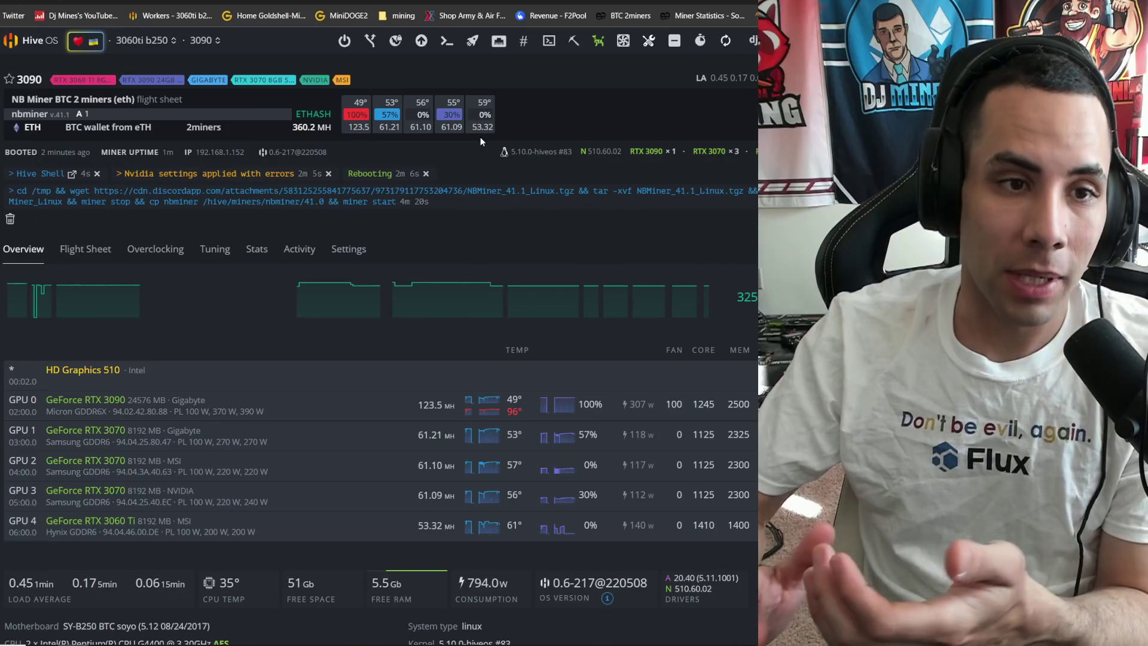
Step: Refresh the Hive OS worker page with F5
key("F5")
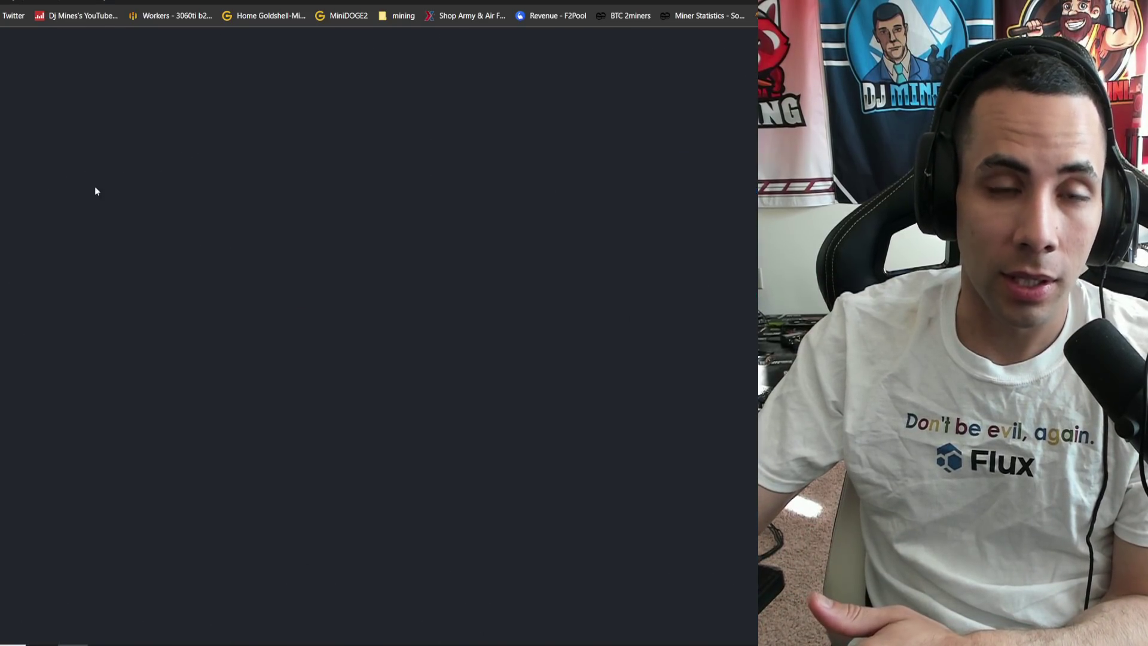